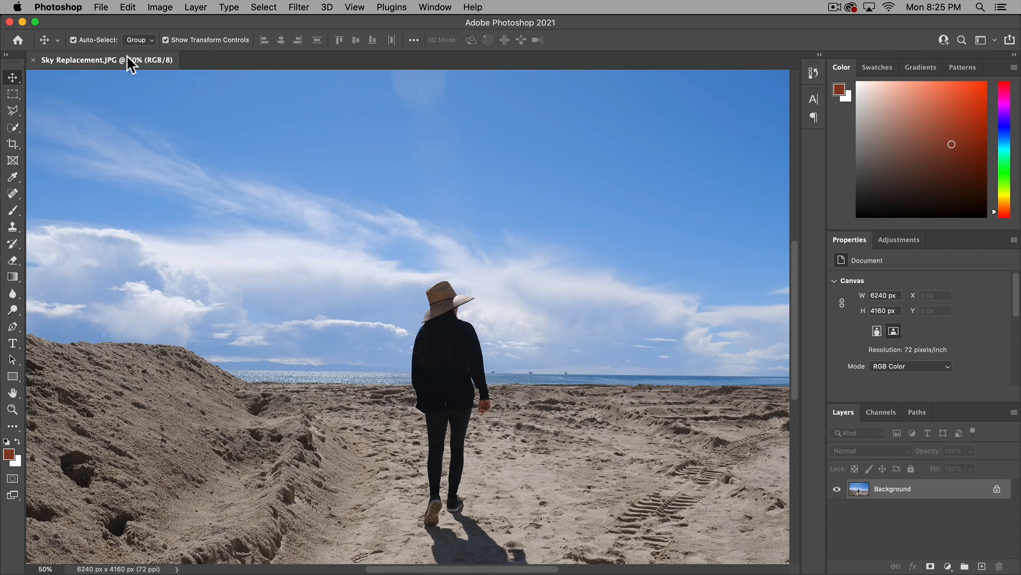
{"action": "key", "text": "super+Tab"}
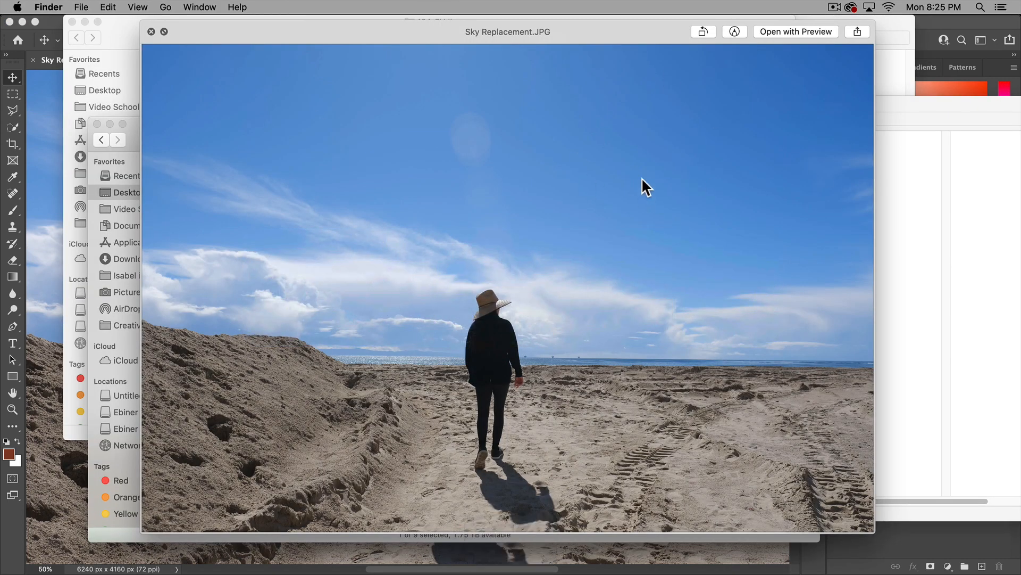
{"action": "key", "text": "super+Tab"}
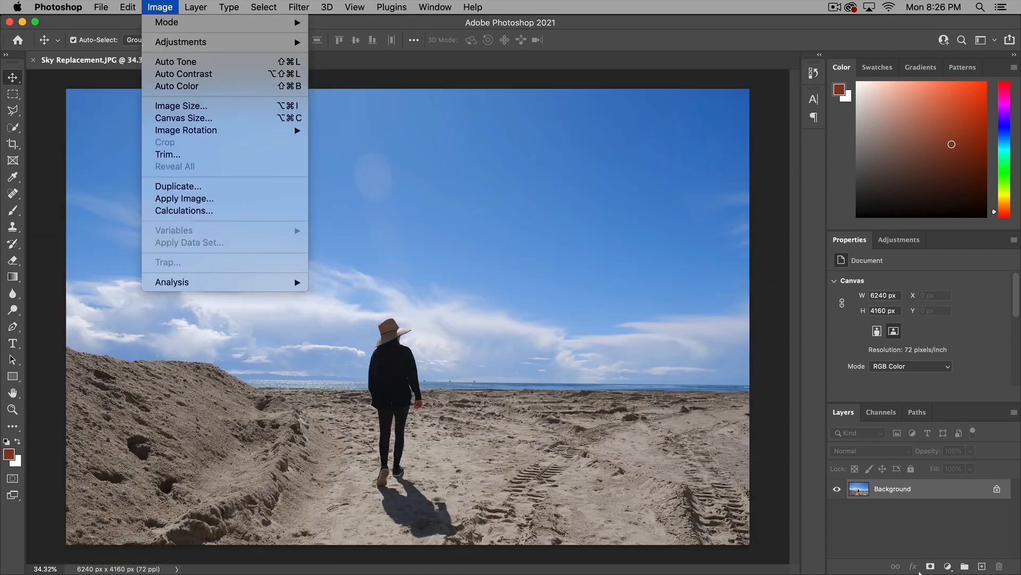
{"action": "left_click", "coordinate": [917, 487]}
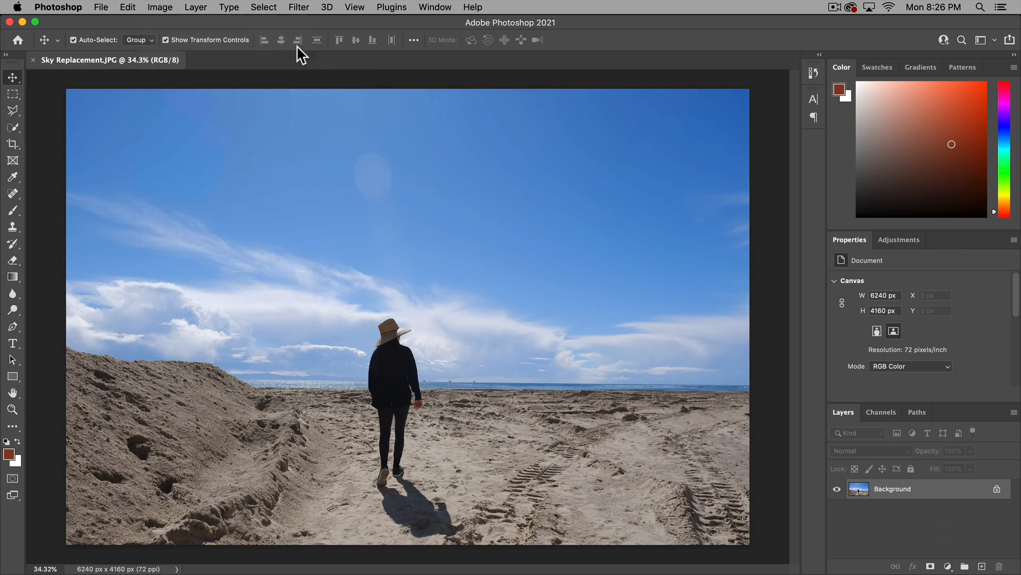
Start Sky Replacement on the beach photo and choose the third Blue Skies preset, with scattered white clouds
{"action": "left_click", "coordinate": [133, 6]}
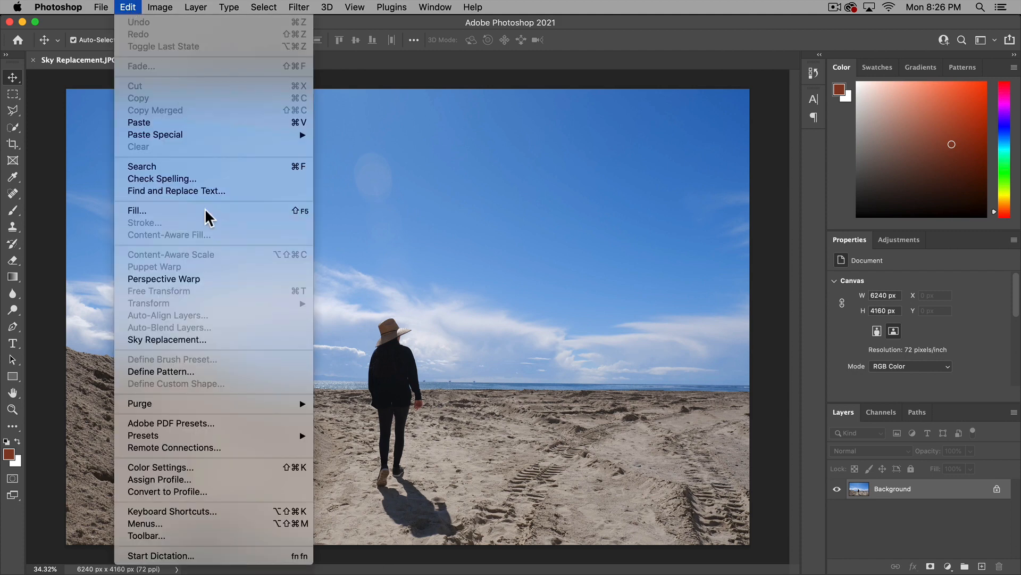
{"action": "left_click", "coordinate": [214, 334]}
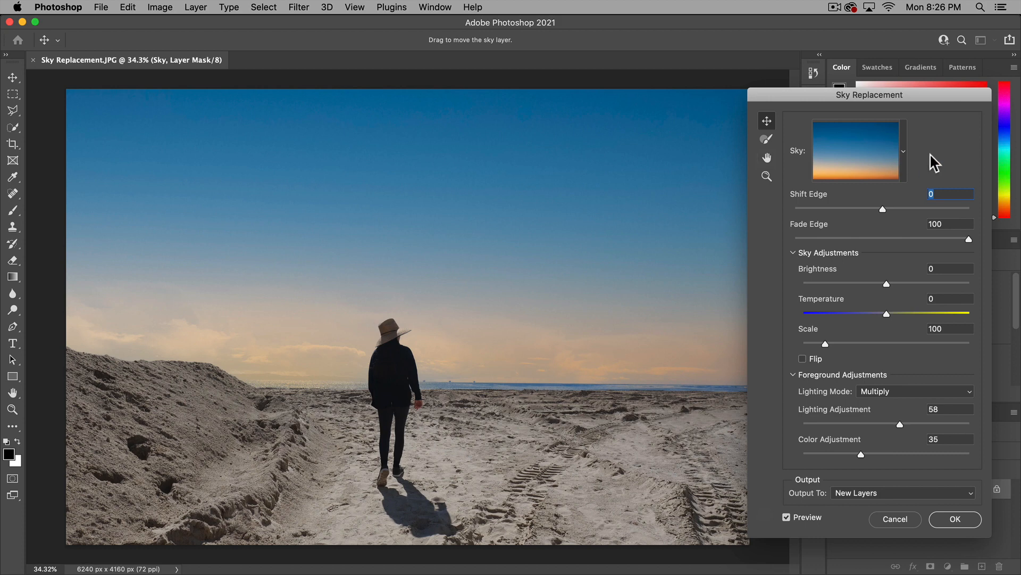
{"action": "left_click", "coordinate": [904, 148]}
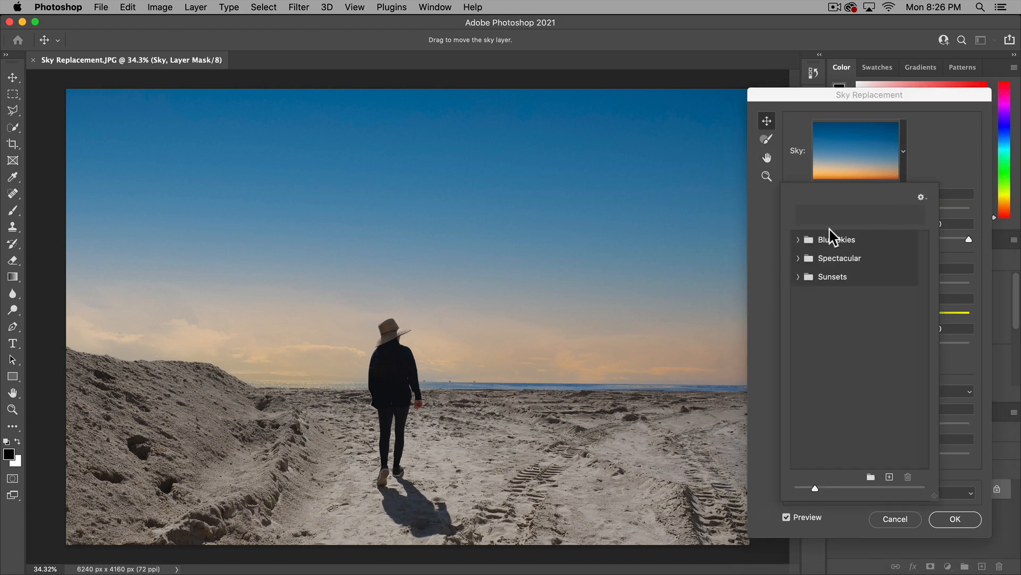
{"action": "left_click", "coordinate": [913, 171]}
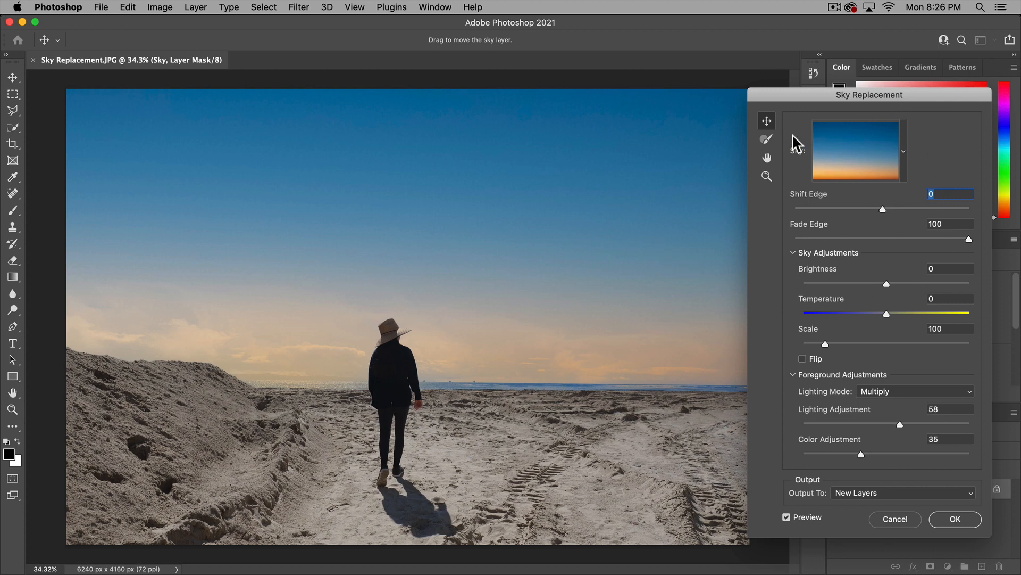
{"action": "left_click", "coordinate": [904, 155]}
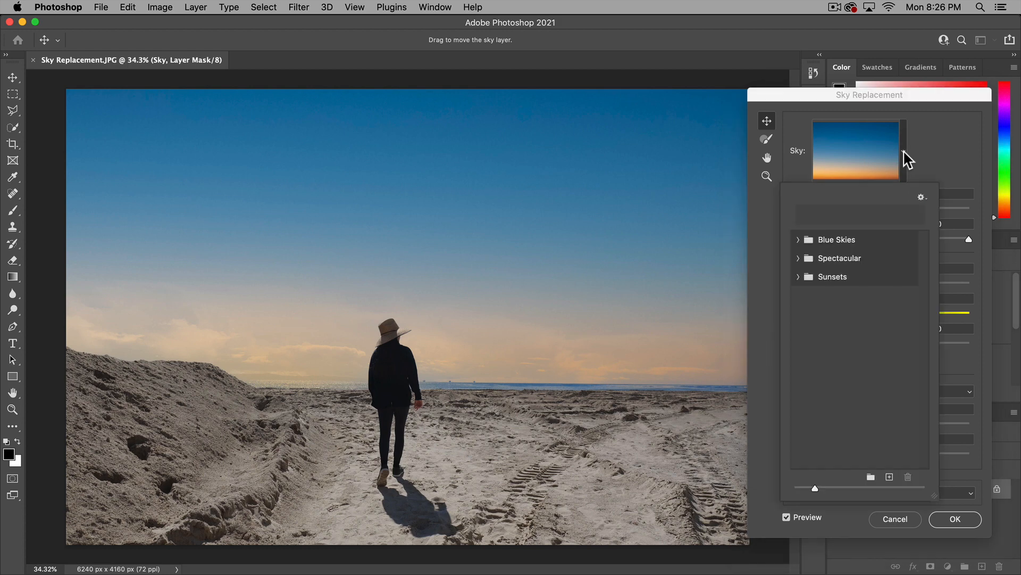
{"action": "left_click", "coordinate": [798, 240]}
{"action": "left_click", "coordinate": [866, 334]}
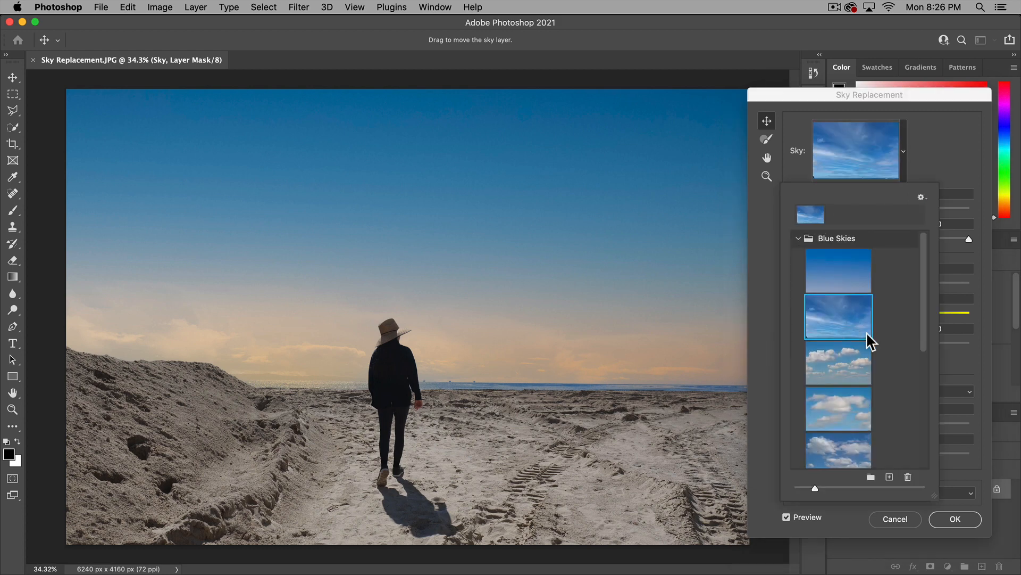
{"action": "left_click", "coordinate": [841, 372]}
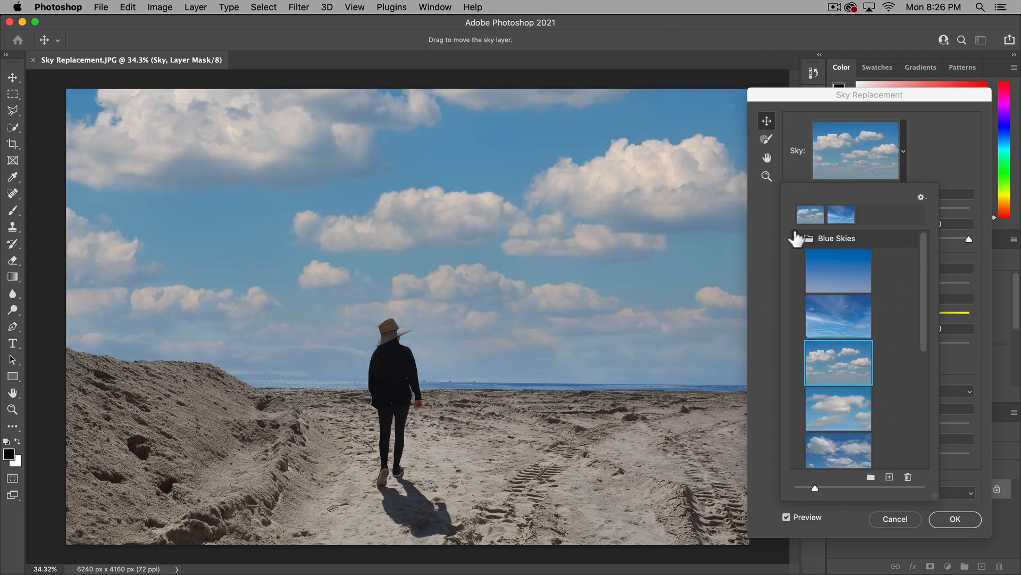
{"action": "scroll", "coordinate": [872, 314], "scroll_direction": "down", "scroll_amount": 1}
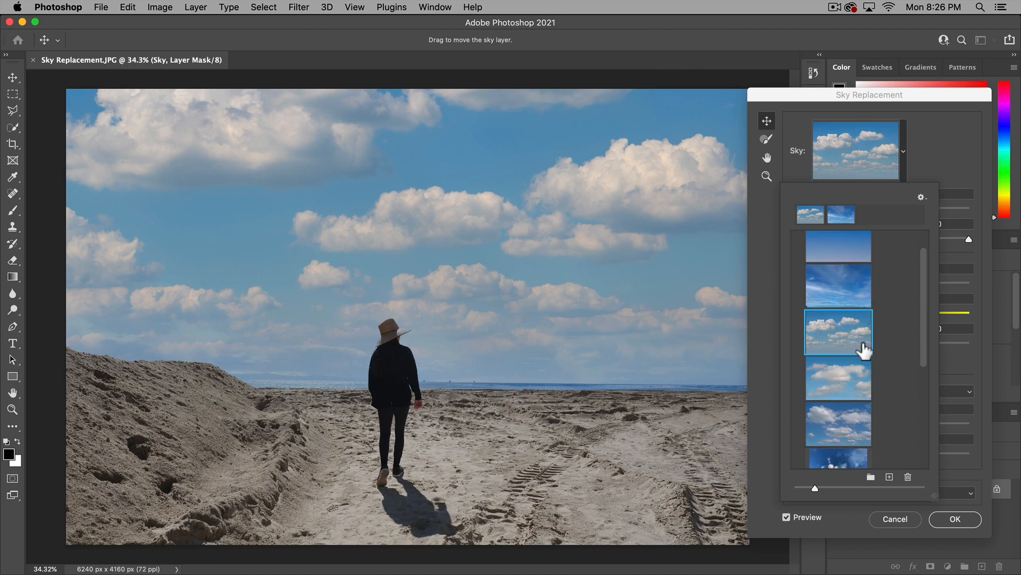
{"action": "scroll", "coordinate": [874, 305], "scroll_direction": "up", "scroll_amount": 1}
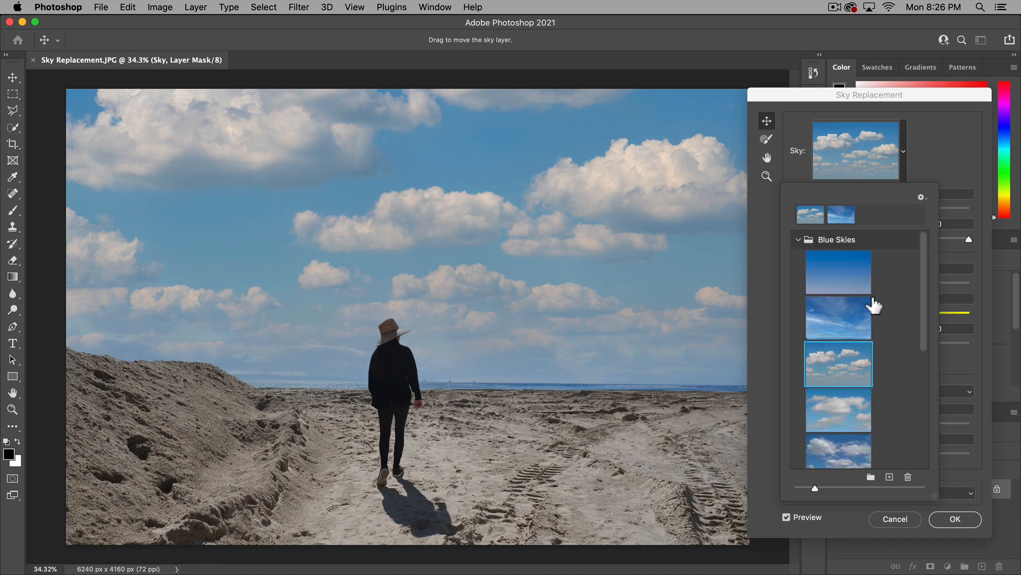
{"action": "left_click", "coordinate": [951, 145]}
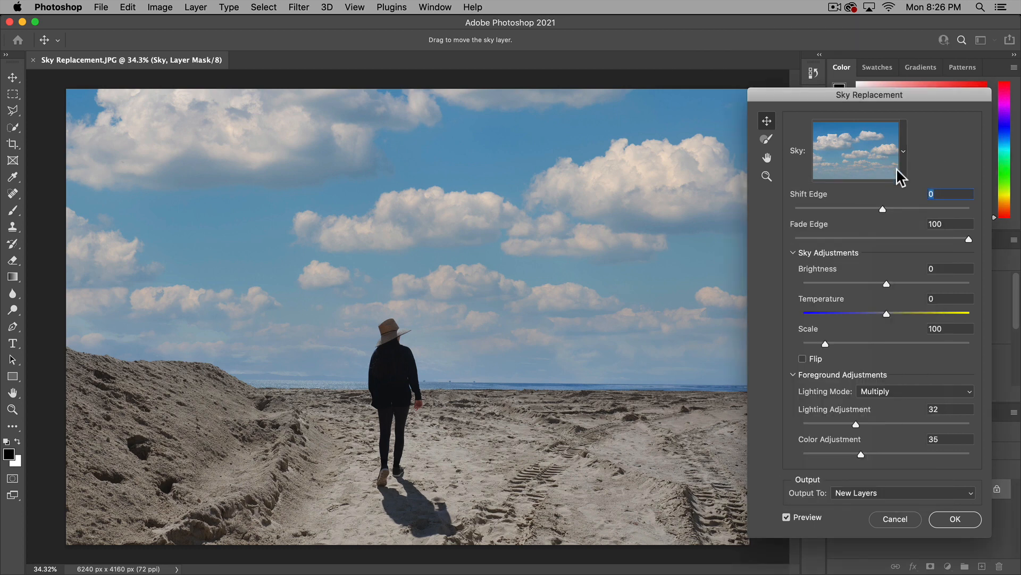
Toggle the preview off and on to compare the original photo with the replaced sky
{"action": "left_click", "coordinate": [786, 517]}
{"action": "left_click", "coordinate": [786, 517]}
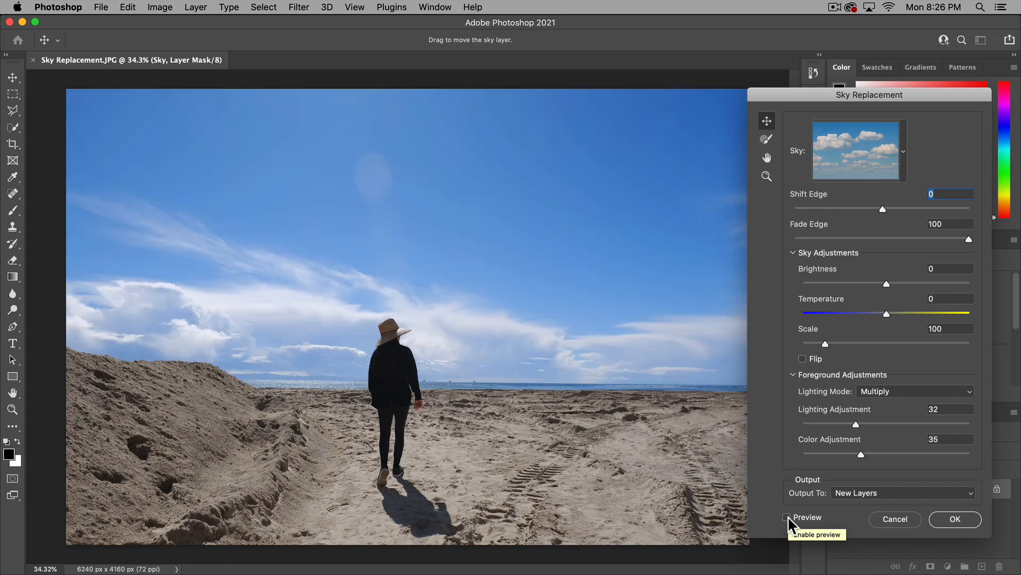
{"action": "left_click", "coordinate": [787, 517]}
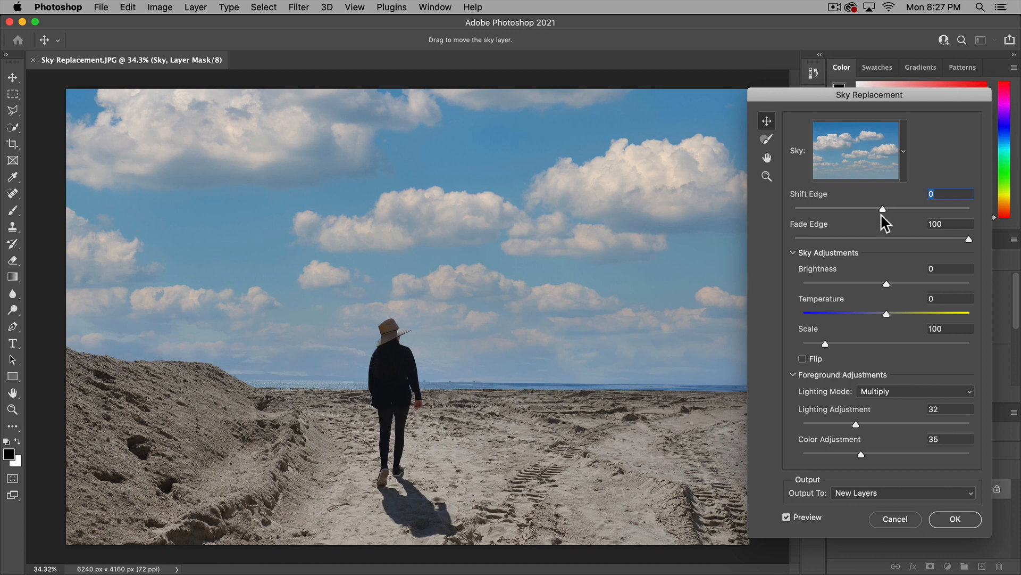
Try several edge values on the horizon, settling on a Shift Edge of 4 and a Fade Edge of 59
{"action": "left_click_drag", "start_coordinate": [884, 209], "coordinate": [847, 210]}
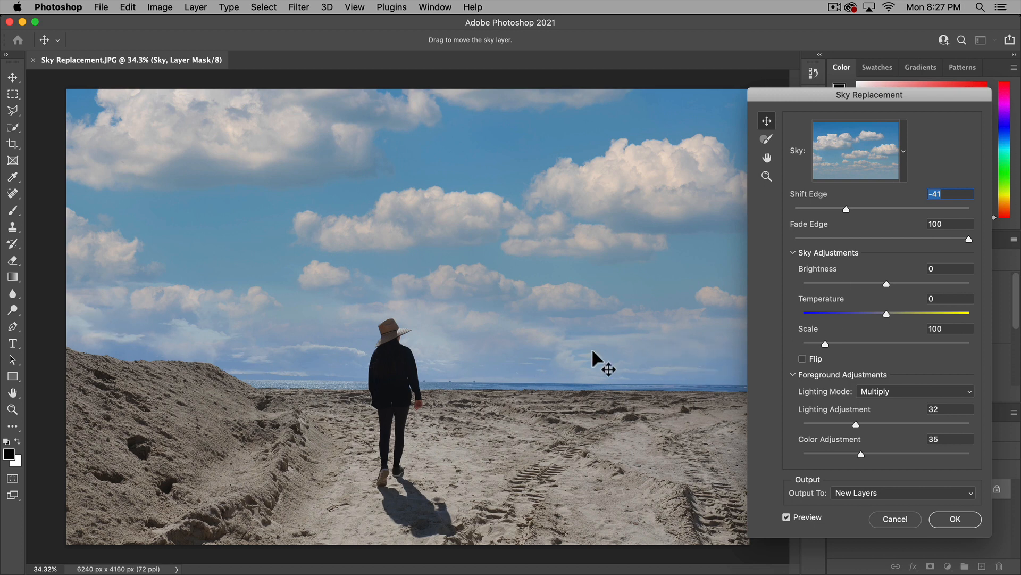
{"action": "left_click_drag", "start_coordinate": [850, 211], "coordinate": [924, 212]}
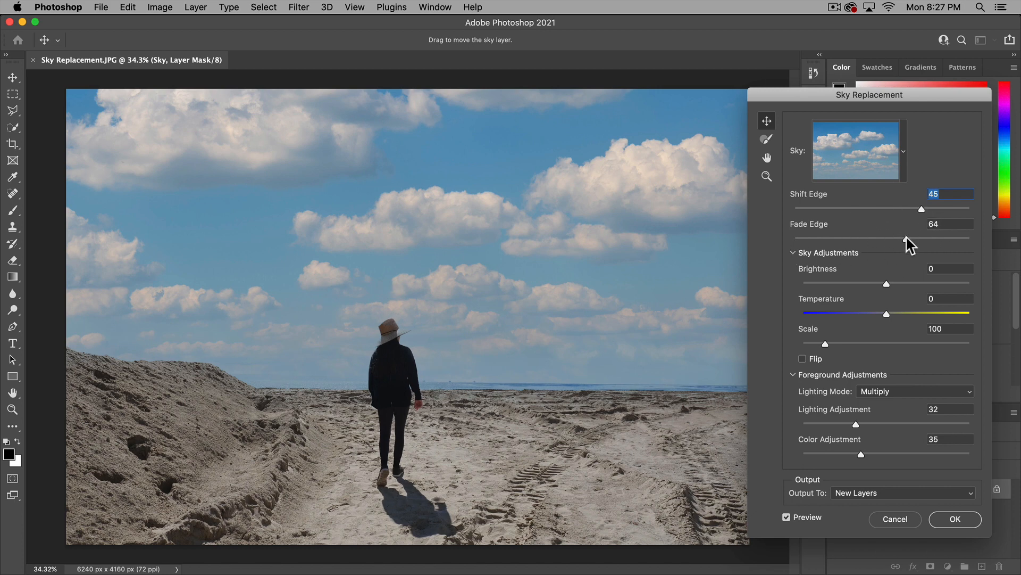
{"action": "left_click_drag", "start_coordinate": [904, 239], "coordinate": [819, 242]}
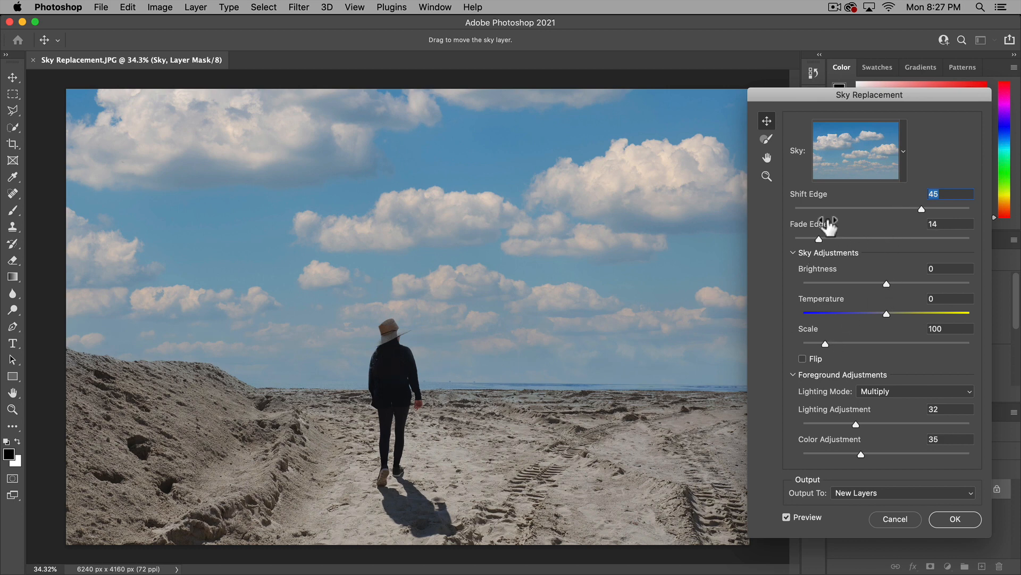
{"action": "left_click_drag", "start_coordinate": [820, 240], "coordinate": [898, 241]}
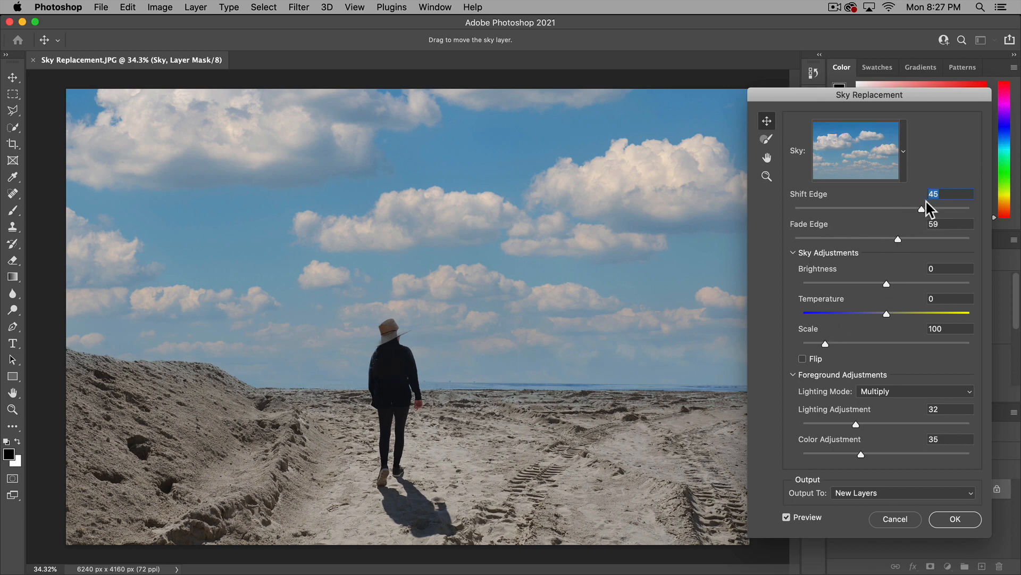
{"action": "left_click_drag", "start_coordinate": [927, 206], "coordinate": [883, 212]}
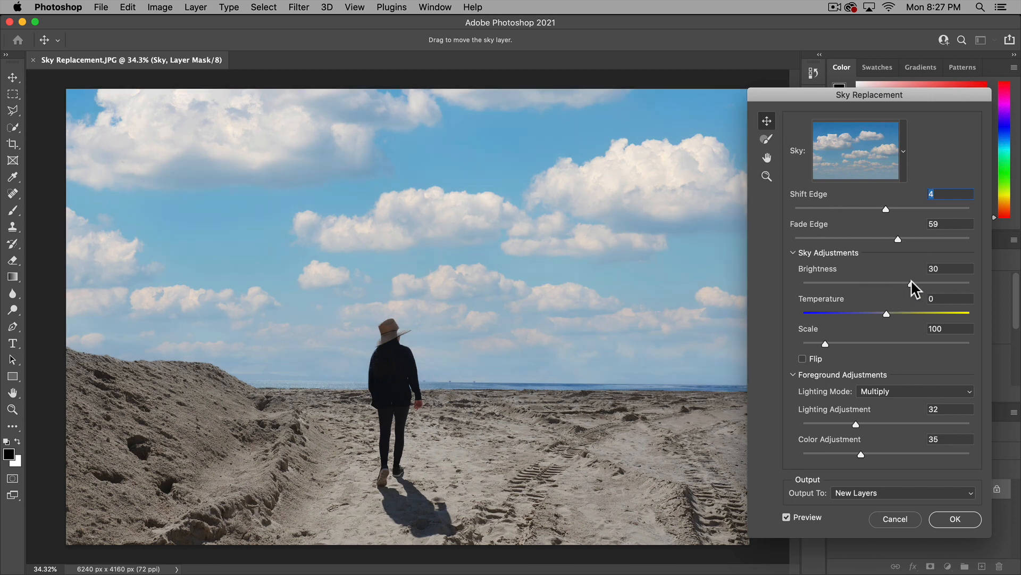
Adjust the new sky to Brightness 13, Temperature 25 and Scale 111
{"action": "left_click_drag", "start_coordinate": [911, 281], "coordinate": [899, 281]}
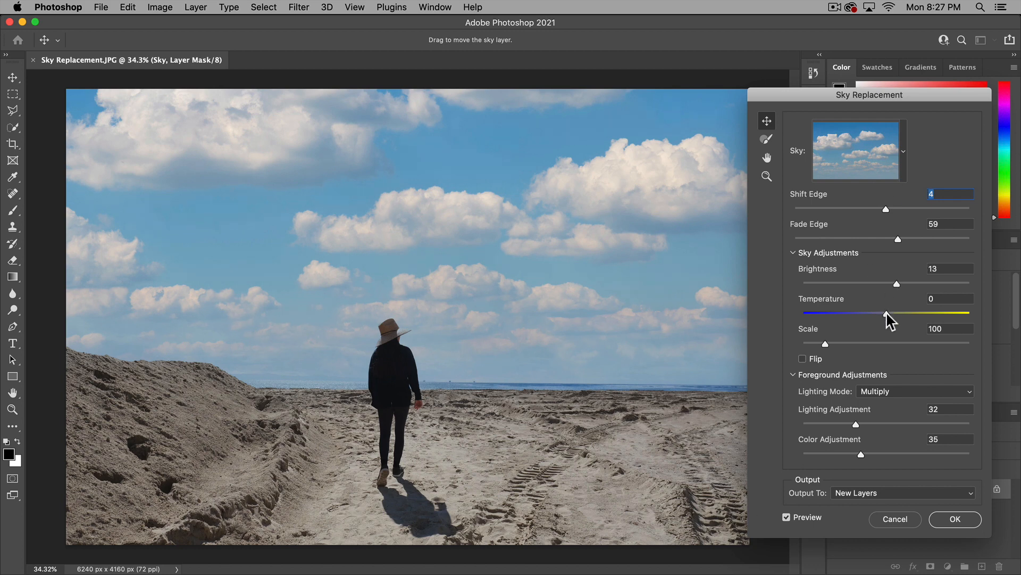
{"action": "left_click_drag", "start_coordinate": [887, 317], "coordinate": [914, 329]}
{"action": "left_click_drag", "start_coordinate": [912, 315], "coordinate": [937, 315]}
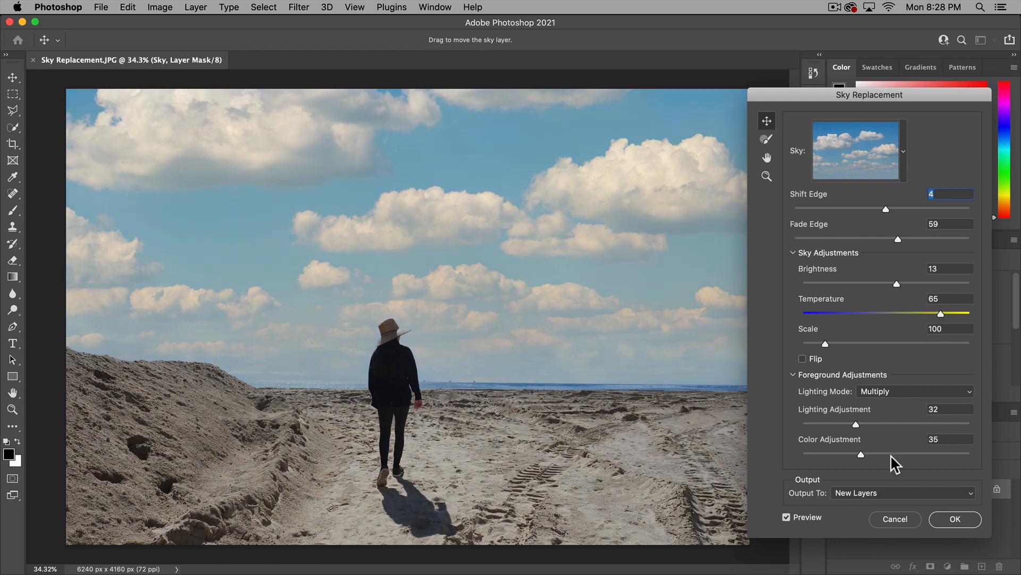
{"action": "left_click_drag", "start_coordinate": [941, 314], "coordinate": [904, 315]}
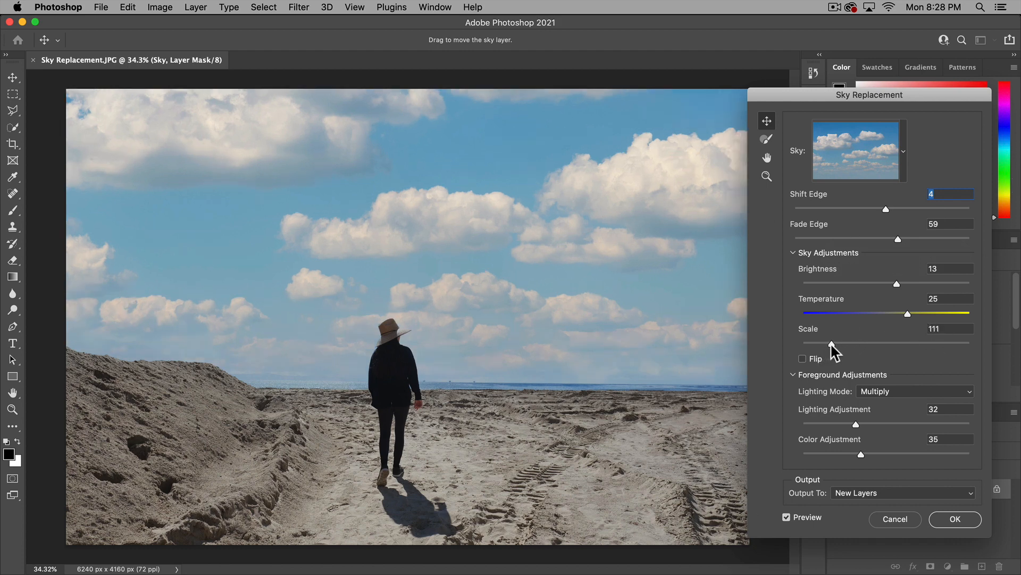
Move the new sky slightly up and to the right in the photo, leaving it unflipped
{"action": "mouse_move", "coordinate": [554, 301]}
{"action": "left_mouse_down"}
{"action": "mouse_move", "coordinate": [487, 275]}
{"action": "mouse_move", "coordinate": [634, 321]}
{"action": "mouse_move", "coordinate": [572, 298]}
{"action": "left_mouse_up"}
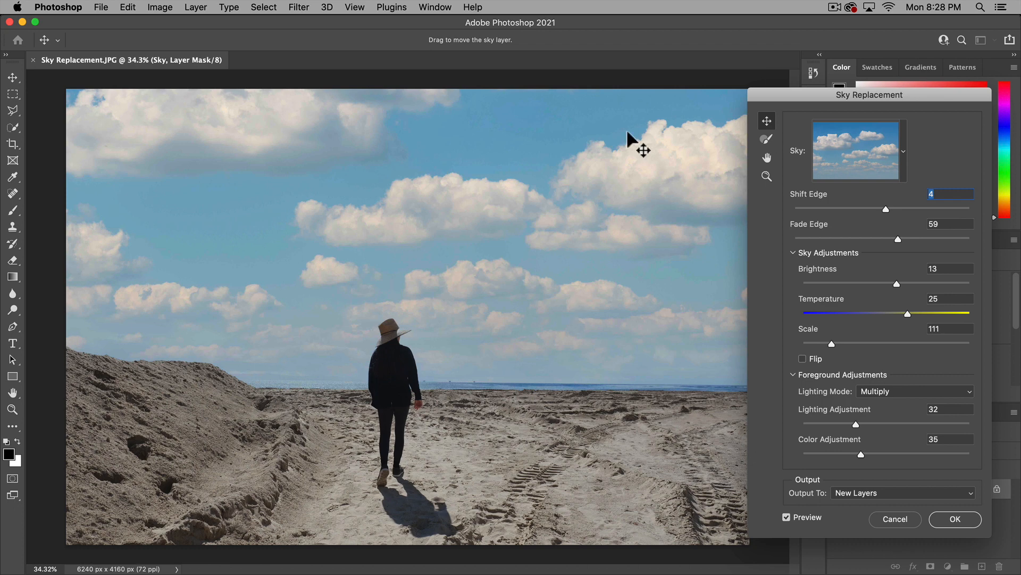
{"action": "left_click", "coordinate": [802, 359]}
Try the Screen lighting mode for the foreground and return it to Multiply
{"action": "left_click", "coordinate": [904, 393]}
{"action": "left_click", "coordinate": [903, 406]}
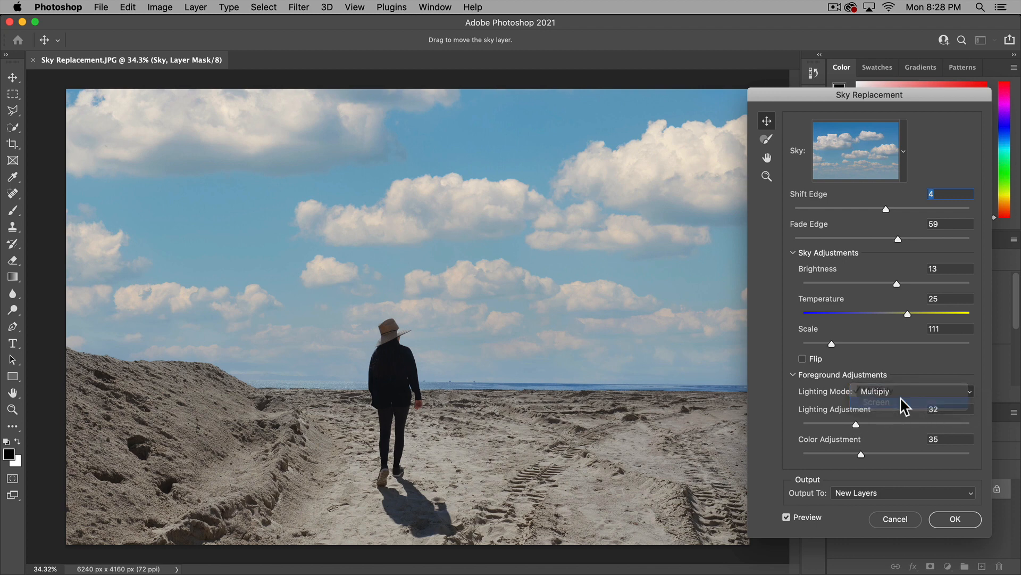
{"action": "left_click", "coordinate": [899, 394]}
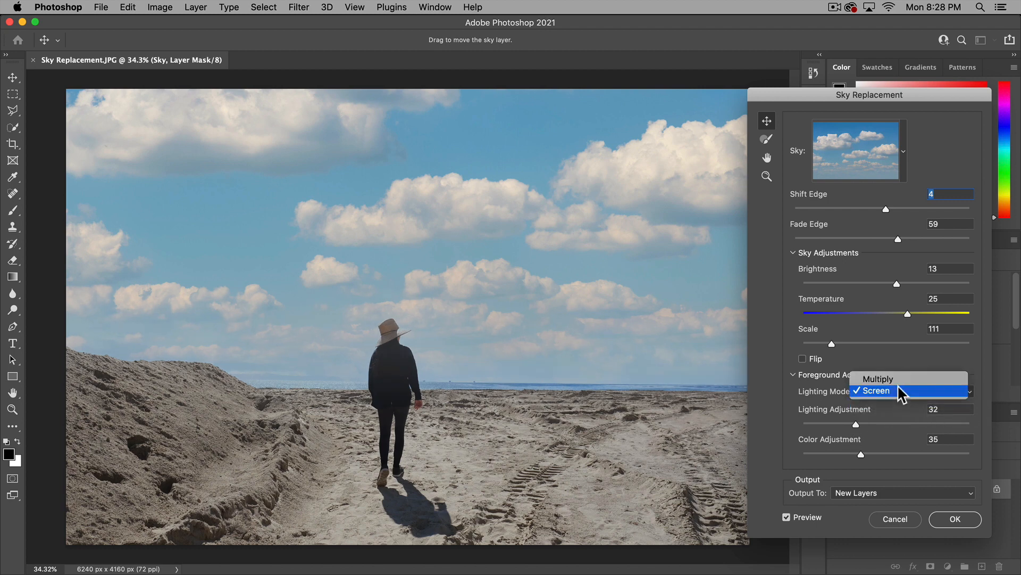
{"action": "left_click", "coordinate": [898, 376]}
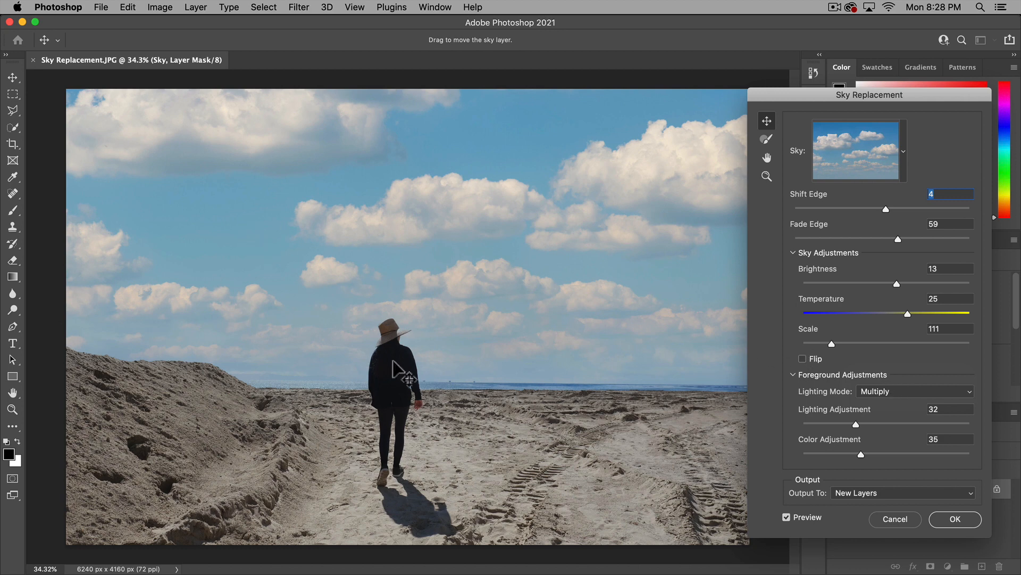
{"action": "left_click", "coordinate": [898, 397]}
{"action": "left_click", "coordinate": [966, 373]}
Set the foreground's Lighting Adjustment to 20 and Color Adjustment to 32
{"action": "left_click_drag", "start_coordinate": [855, 423], "coordinate": [893, 424]}
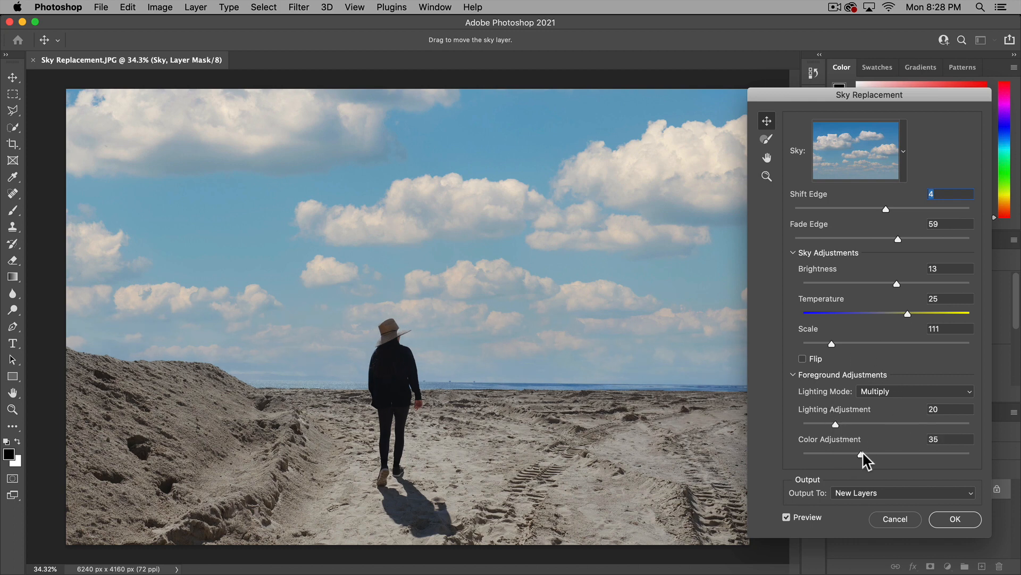
{"action": "mouse_move", "coordinate": [862, 455]}
{"action": "left_mouse_down"}
{"action": "mouse_move", "coordinate": [899, 455]}
{"action": "mouse_move", "coordinate": [843, 456]}
{"action": "mouse_move", "coordinate": [854, 456]}
{"action": "left_mouse_up"}
Examine up close how the new sky blends with the person and the horizon, and return to the full photo
{"action": "left_click", "coordinate": [766, 175]}
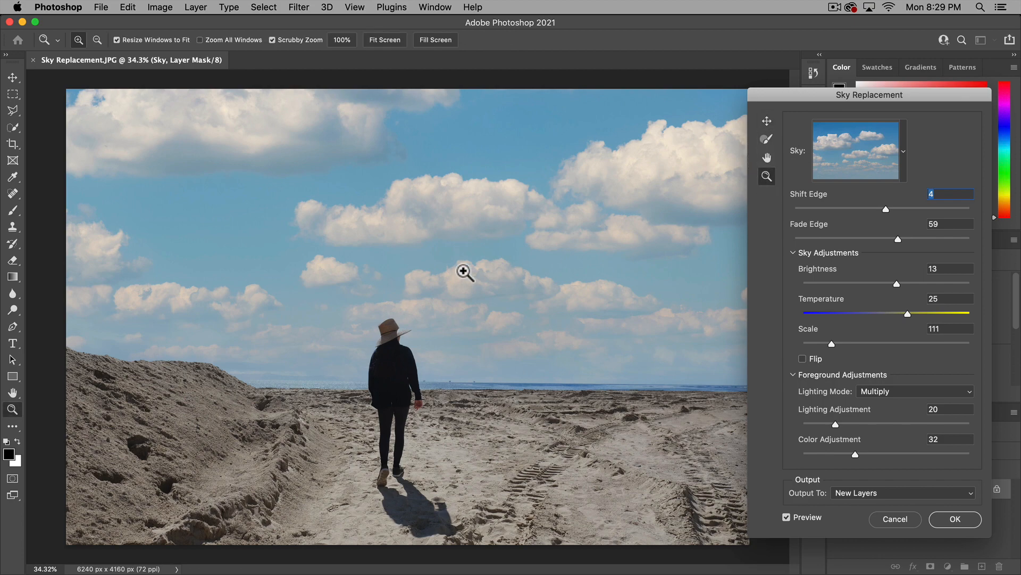
{"action": "left_click", "coordinate": [461, 268]}
{"action": "left_click", "coordinate": [461, 321]}
{"action": "left_click", "coordinate": [432, 406]}
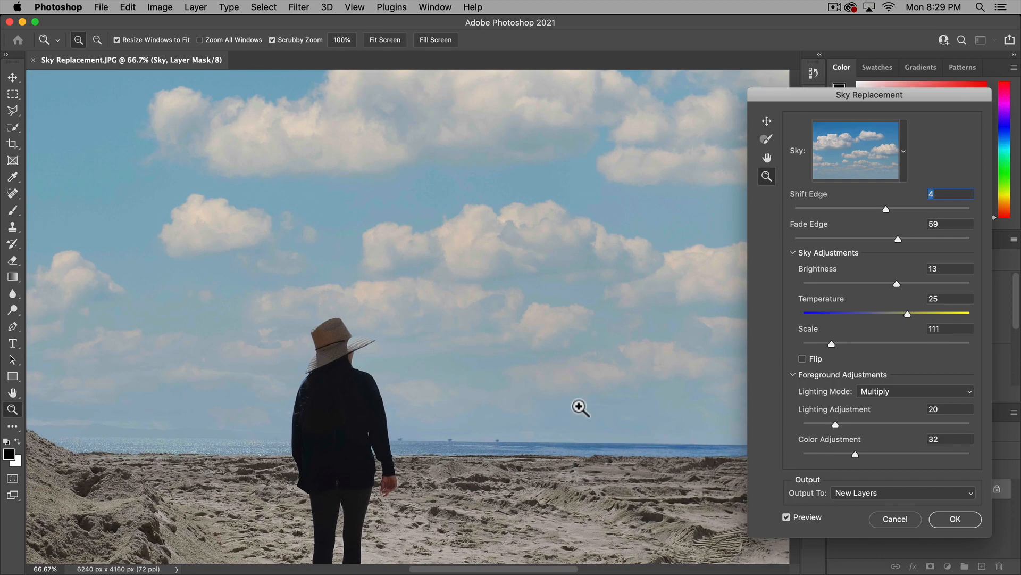
{"action": "left_click", "coordinate": [497, 388], "text": "alt"}
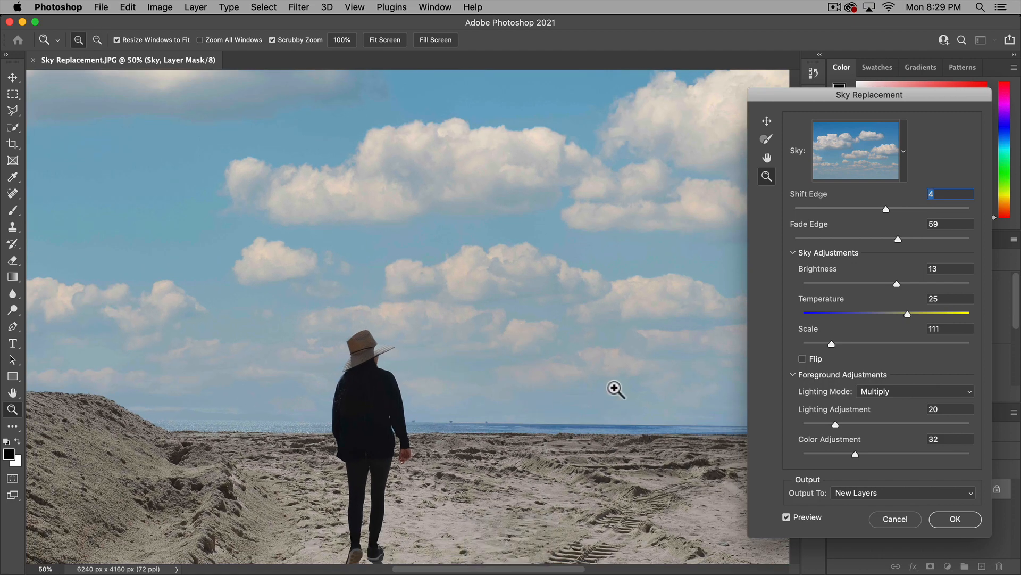
{"action": "left_click", "coordinate": [766, 158]}
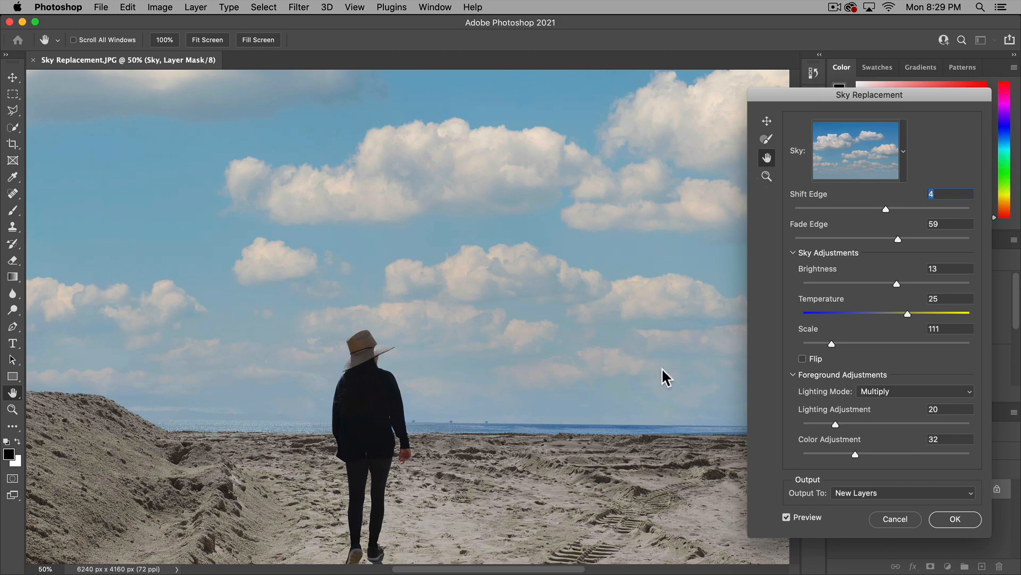
{"action": "left_click_drag", "start_coordinate": [663, 377], "coordinate": [690, 316]}
{"action": "key", "text": "z"}
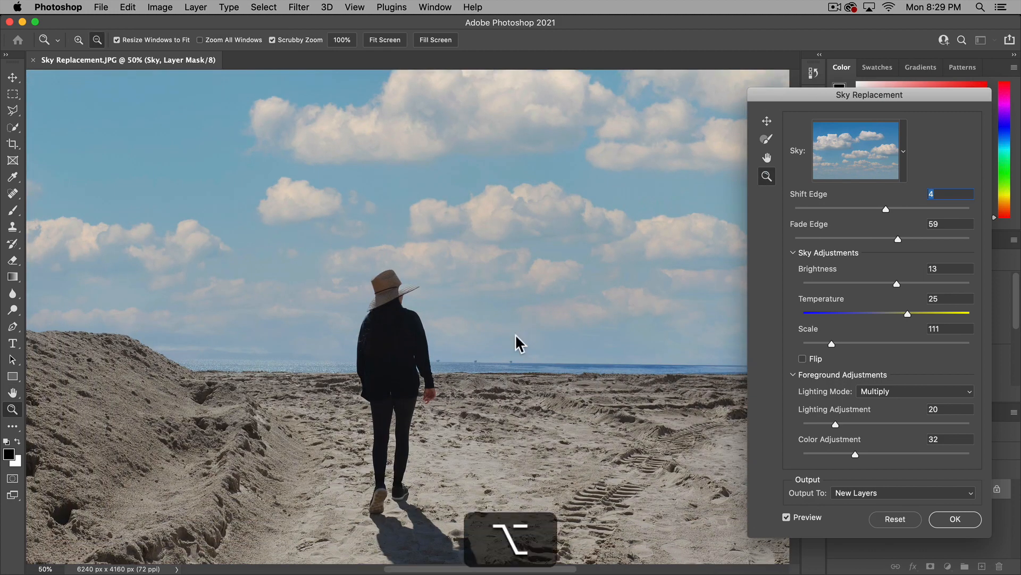
{"action": "left_click", "coordinate": [515, 341], "text": "alt"}
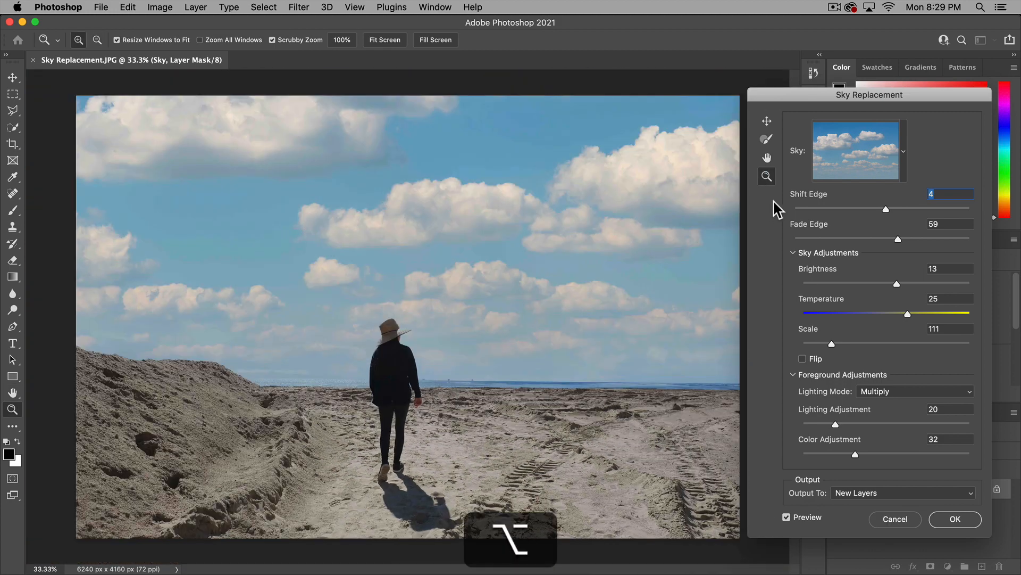
Set the Sky Brush mode to Normal and paint the new sky over the horizon and beach beside the person
{"action": "left_click", "coordinate": [766, 139]}
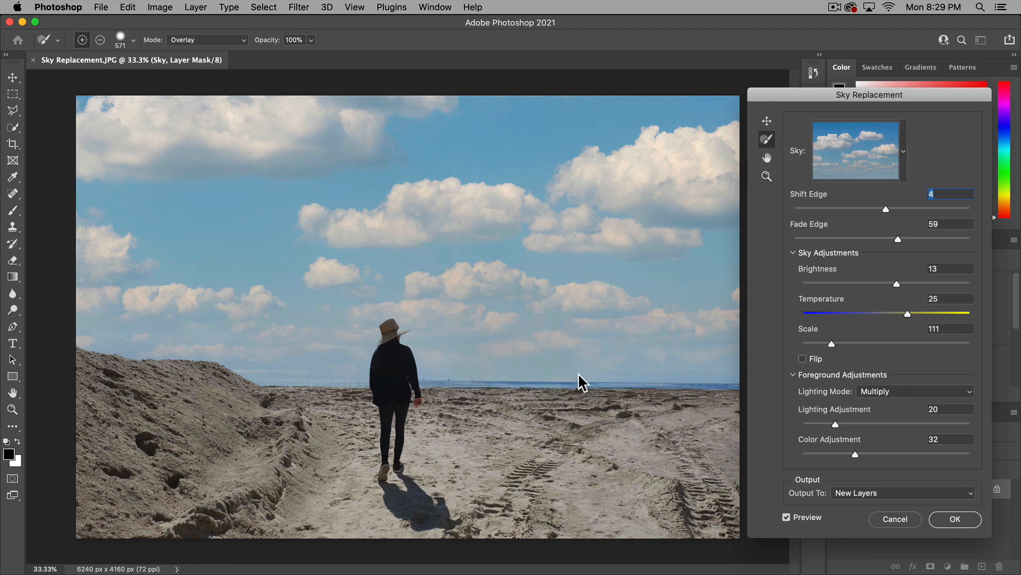
{"action": "key", "text": "super"}
{"action": "left_click", "coordinate": [228, 40]}
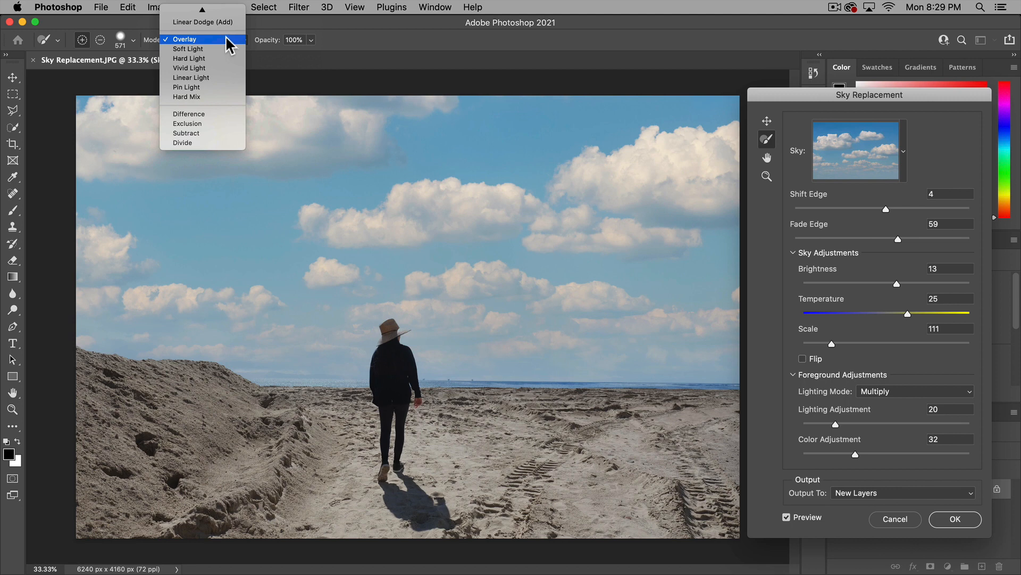
{"action": "left_click", "coordinate": [228, 13]}
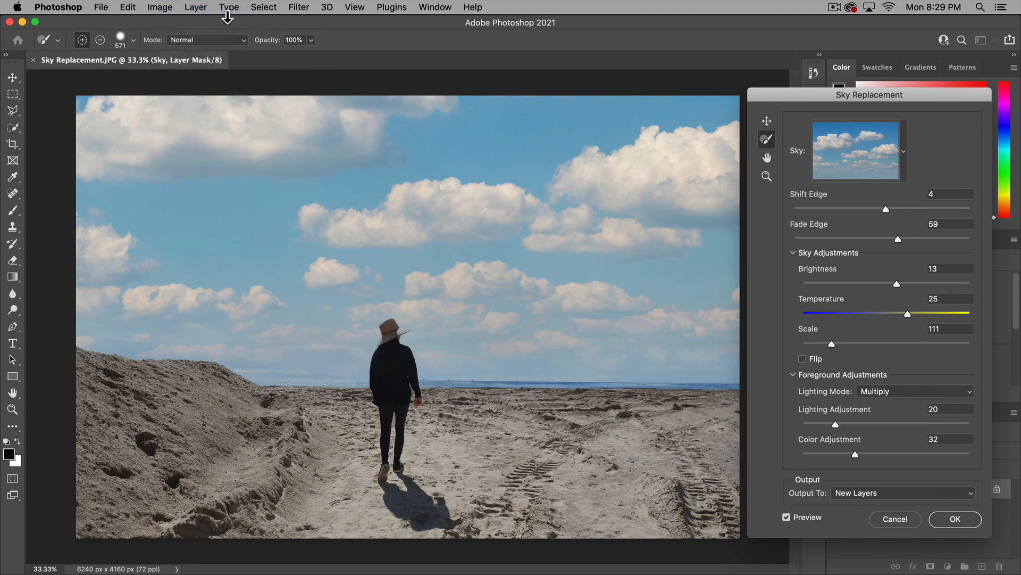
{"action": "mouse_move", "coordinate": [452, 362]}
{"action": "left_mouse_down"}
{"action": "mouse_move", "coordinate": [663, 360]}
{"action": "mouse_move", "coordinate": [690, 376]}
{"action": "mouse_move", "coordinate": [673, 358]}
{"action": "mouse_move", "coordinate": [490, 365]}
{"action": "mouse_move", "coordinate": [448, 388]}
{"action": "mouse_move", "coordinate": [661, 388]}
{"action": "mouse_move", "coordinate": [452, 409]}
{"action": "left_mouse_up"}
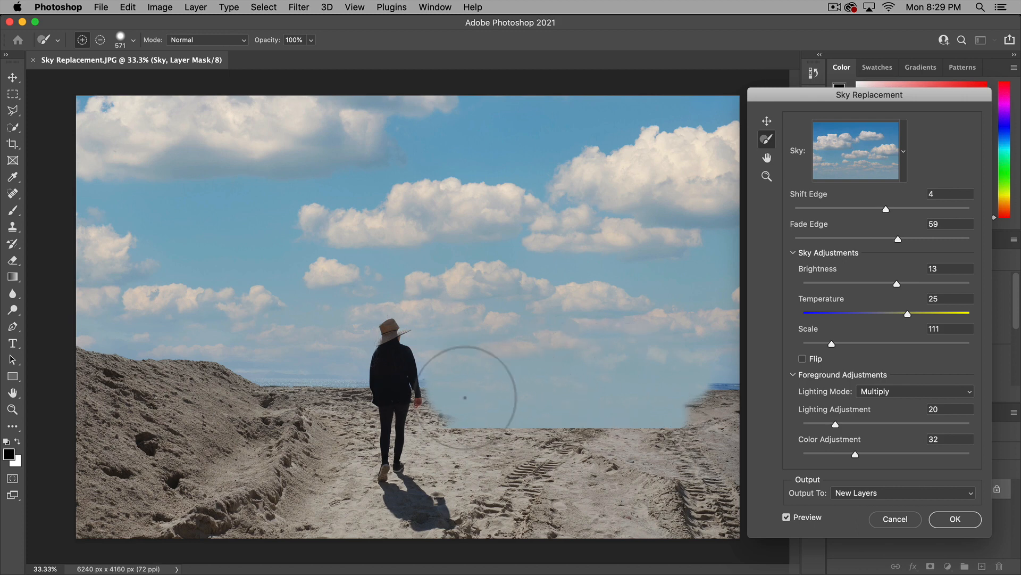
Subtract the painted sky area with the Sky Brush to restore the horizon and sand beside the person
{"action": "key", "text": "alt"}
{"action": "left_click_drag", "start_coordinate": [467, 376], "coordinate": [724, 367]}
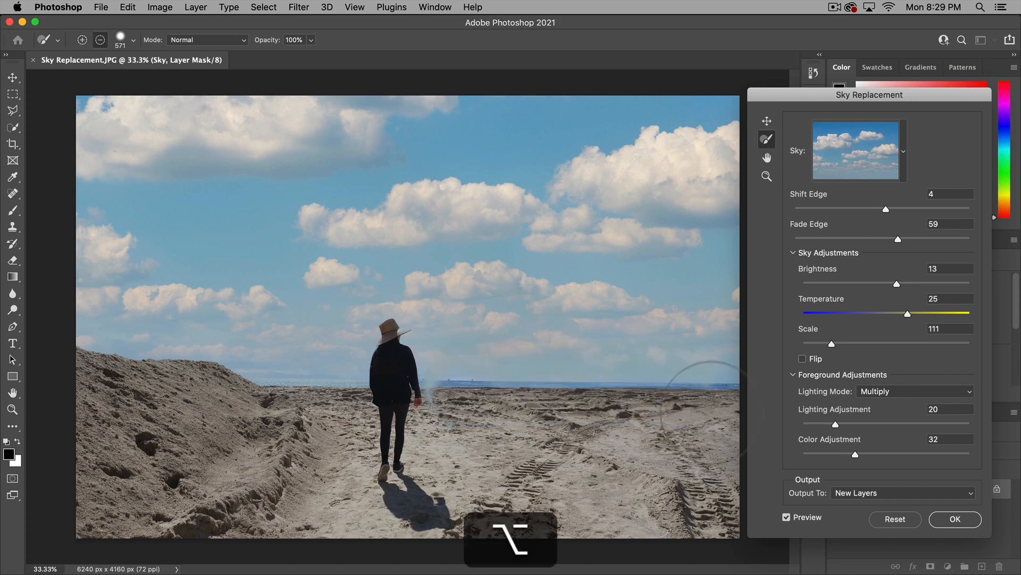
{"action": "mouse_move", "coordinate": [367, 412]}
{"action": "left_mouse_down"}
{"action": "mouse_move", "coordinate": [432, 405]}
{"action": "mouse_move", "coordinate": [711, 416]}
{"action": "left_mouse_up"}
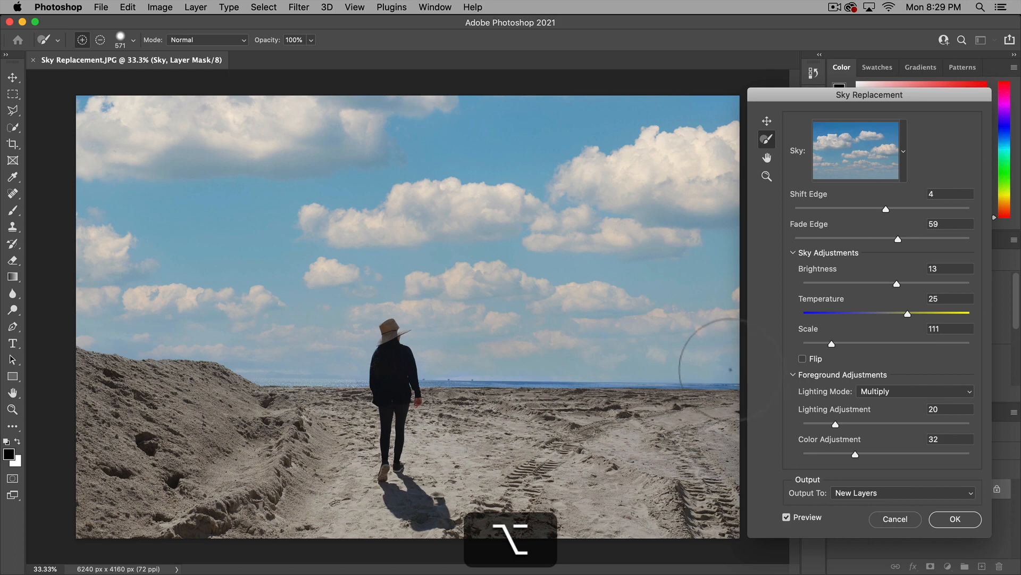
Set the Sky Brush to 34% opacity and Overlay mode, undoing a test stroke along the horizon
{"action": "left_click", "coordinate": [311, 40]}
{"action": "left_click_drag", "start_coordinate": [312, 42], "coordinate": [271, 56]}
{"action": "mouse_move", "coordinate": [478, 383]}
{"action": "left_mouse_down"}
{"action": "mouse_move", "coordinate": [680, 395]}
{"action": "mouse_move", "coordinate": [429, 391]}
{"action": "mouse_move", "coordinate": [649, 376]}
{"action": "left_mouse_up"}
{"action": "key", "text": "super+z"}
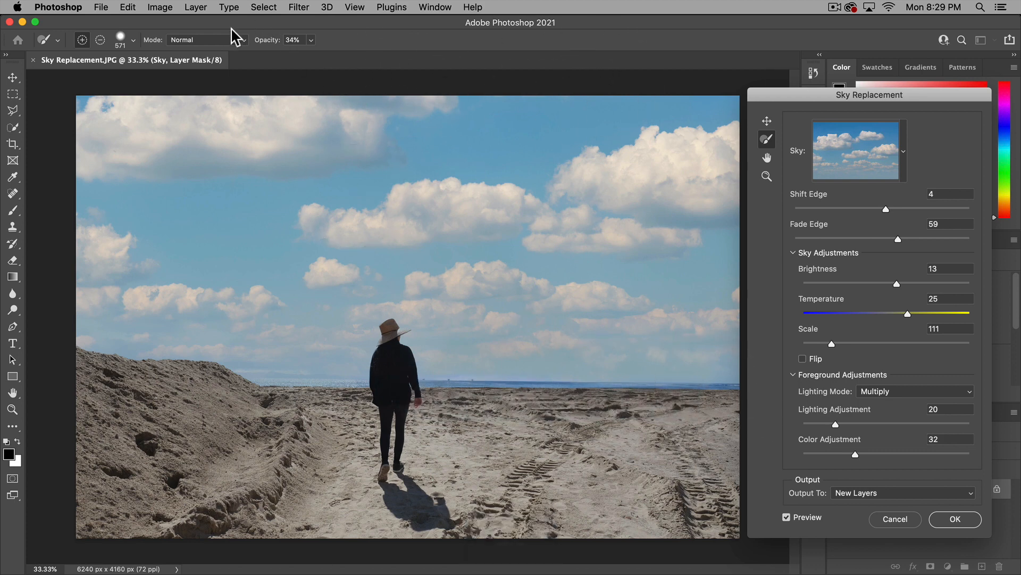
{"action": "left_click", "coordinate": [242, 40]}
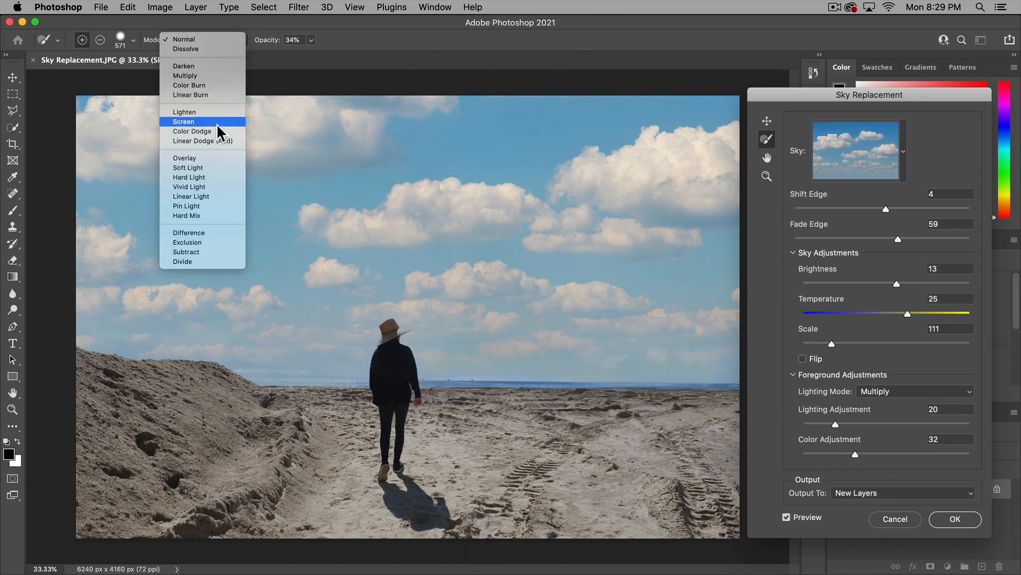
{"action": "left_click", "coordinate": [215, 168]}
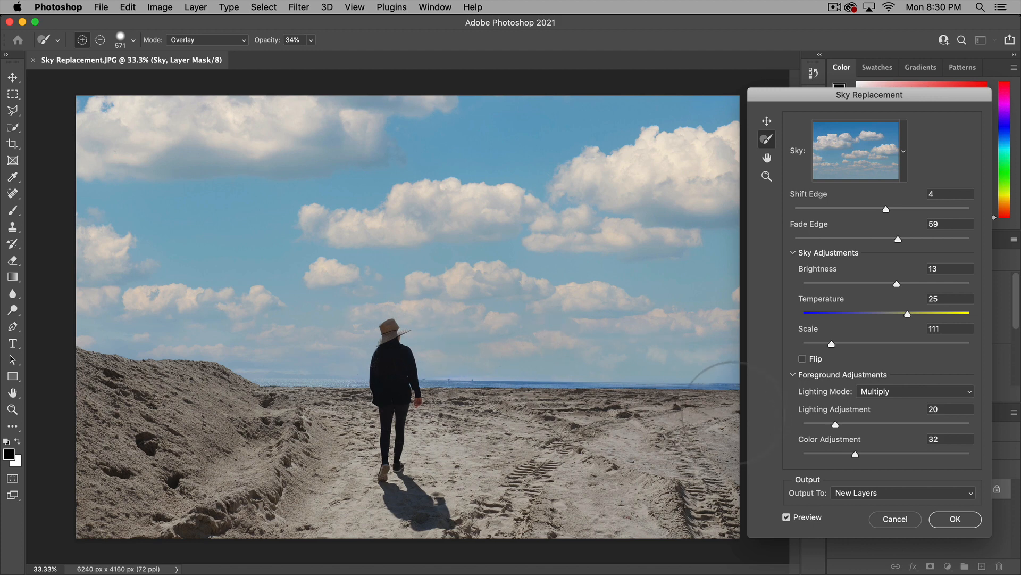
Collapse the Blue Skies presets and import Sky.JPG from the Desktop as a new sky preset
{"action": "left_click", "coordinate": [906, 153]}
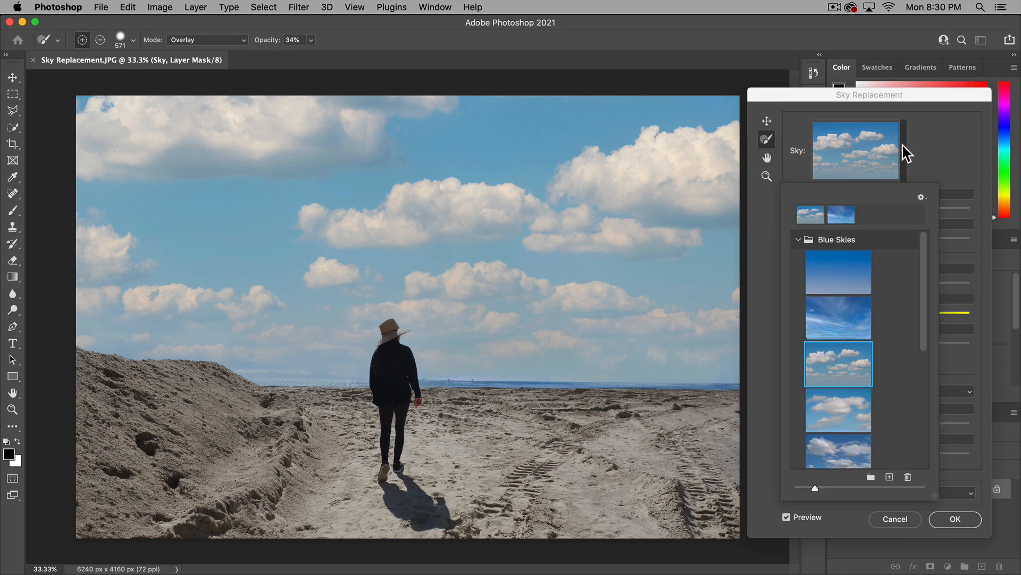
{"action": "left_click", "coordinate": [799, 238]}
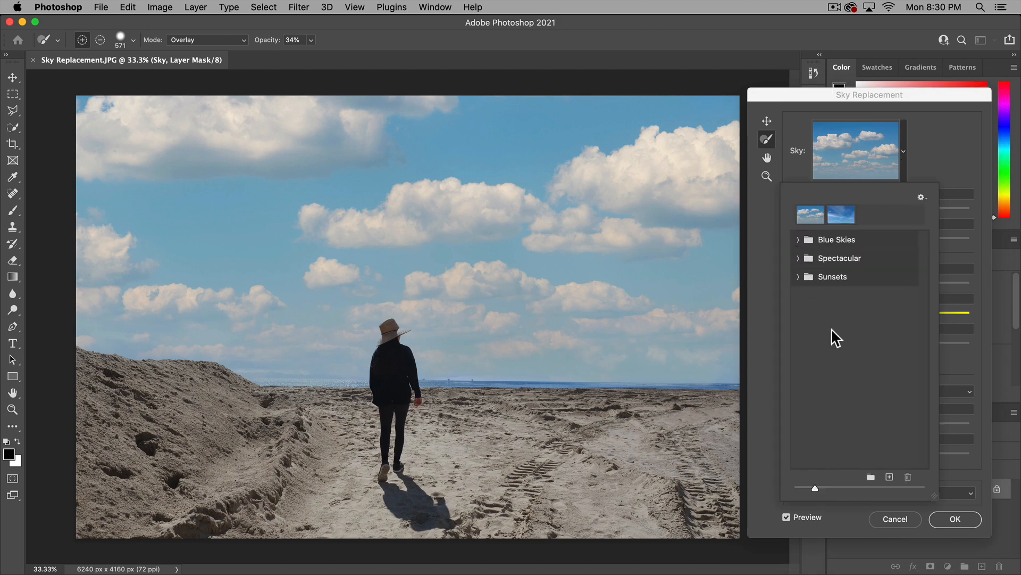
{"action": "left_click", "coordinate": [889, 477]}
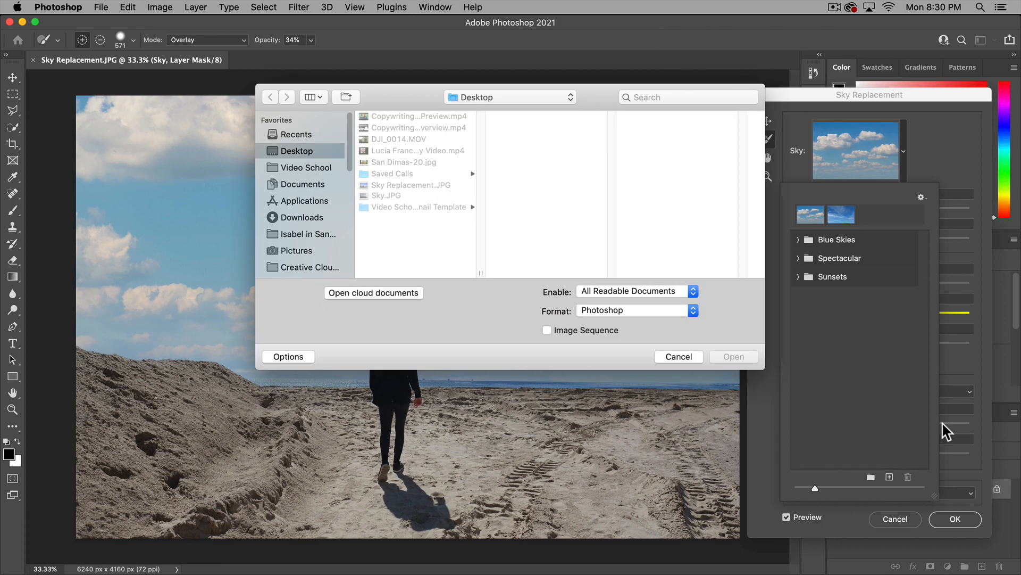
{"action": "left_click", "coordinate": [391, 197]}
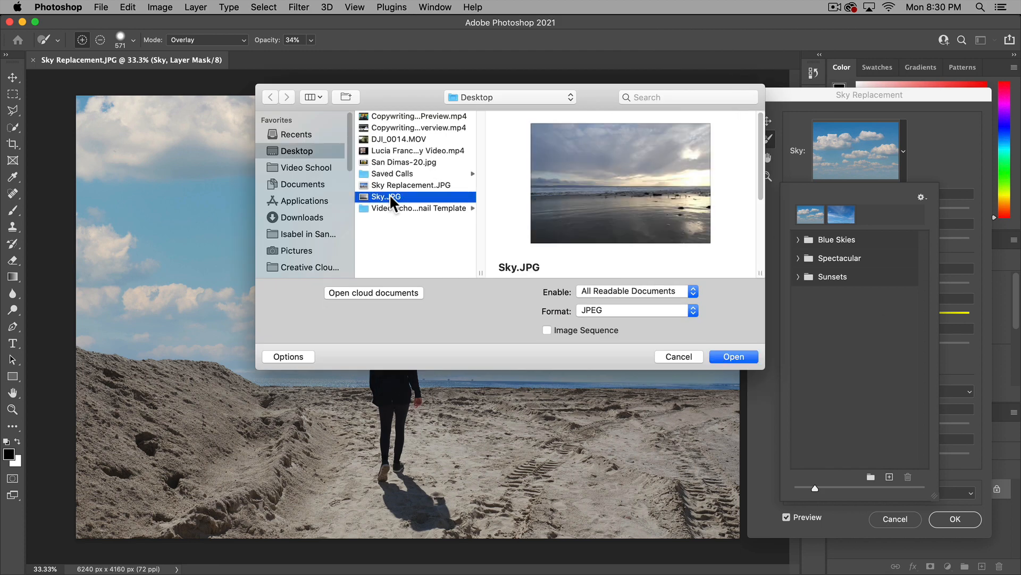
{"action": "left_click", "coordinate": [738, 357]}
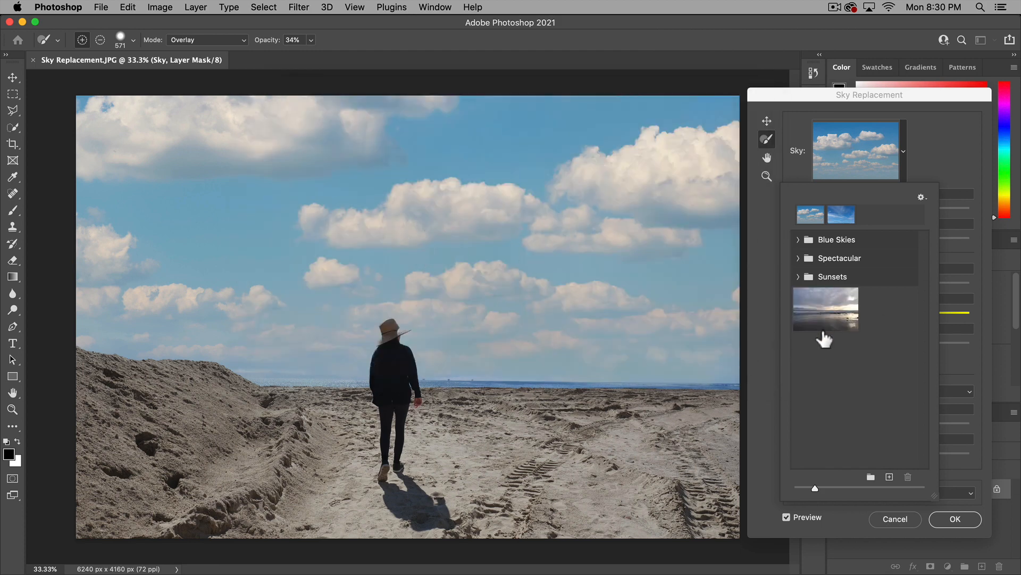
Try the imported Sky.JPG preset in the photo and return to the blue sky with white clouds
{"action": "left_click", "coordinate": [832, 293]}
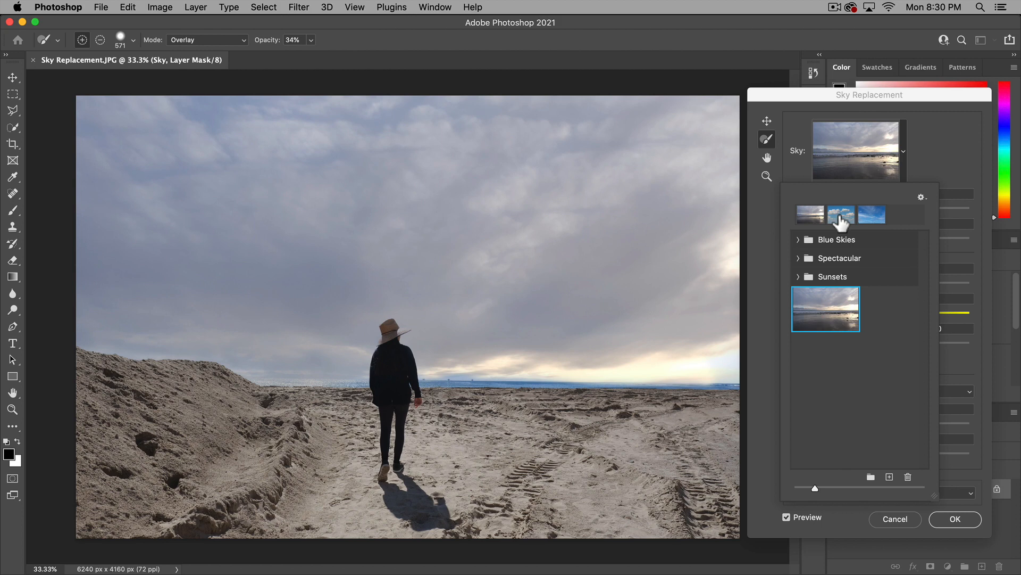
{"action": "left_click", "coordinate": [841, 215]}
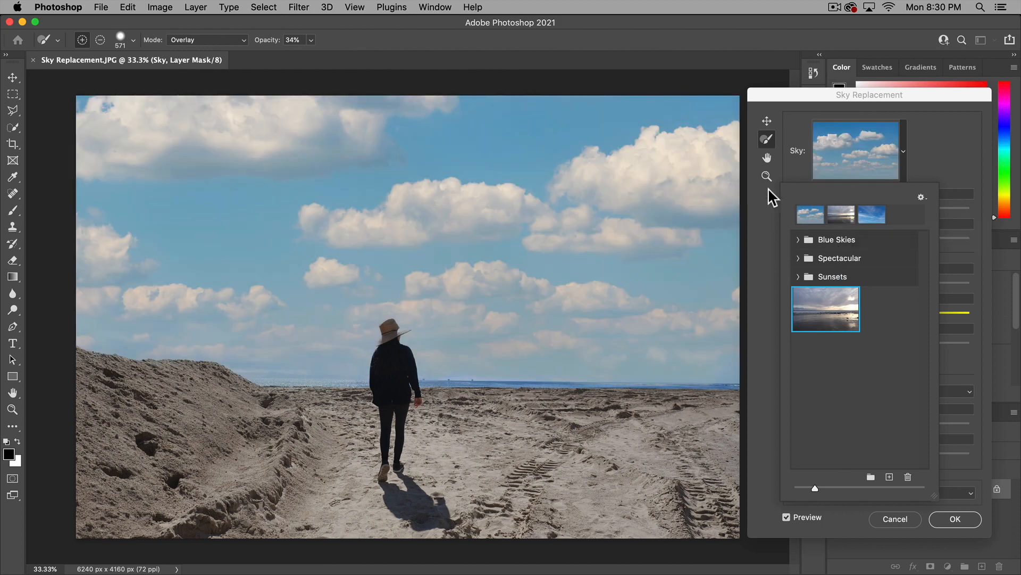
{"action": "left_click", "coordinate": [945, 178]}
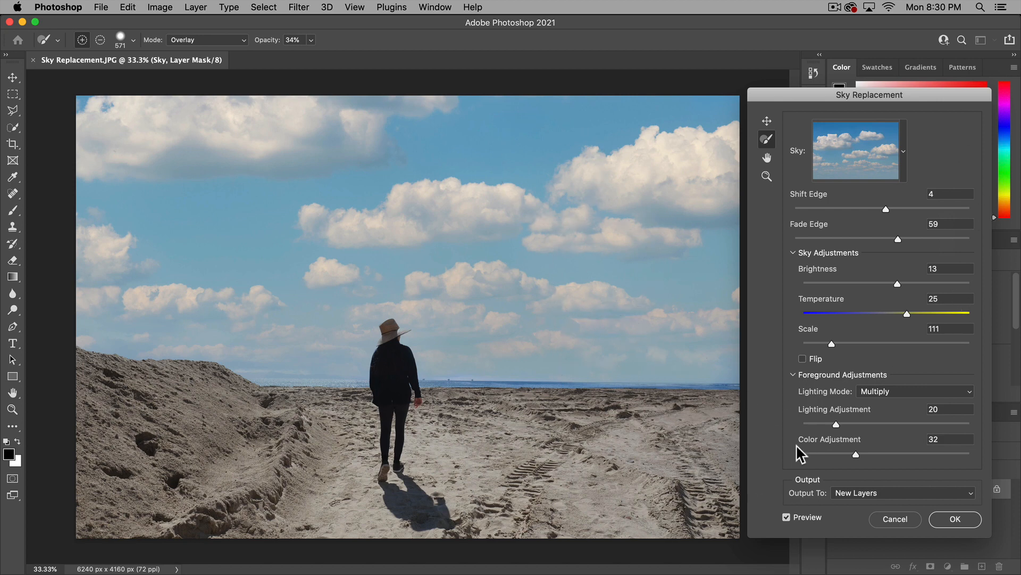
Apply the sky replacement as new layers and enlarge the Layers panel to show the whole Sky Replacement Group
{"action": "left_click", "coordinate": [963, 519]}
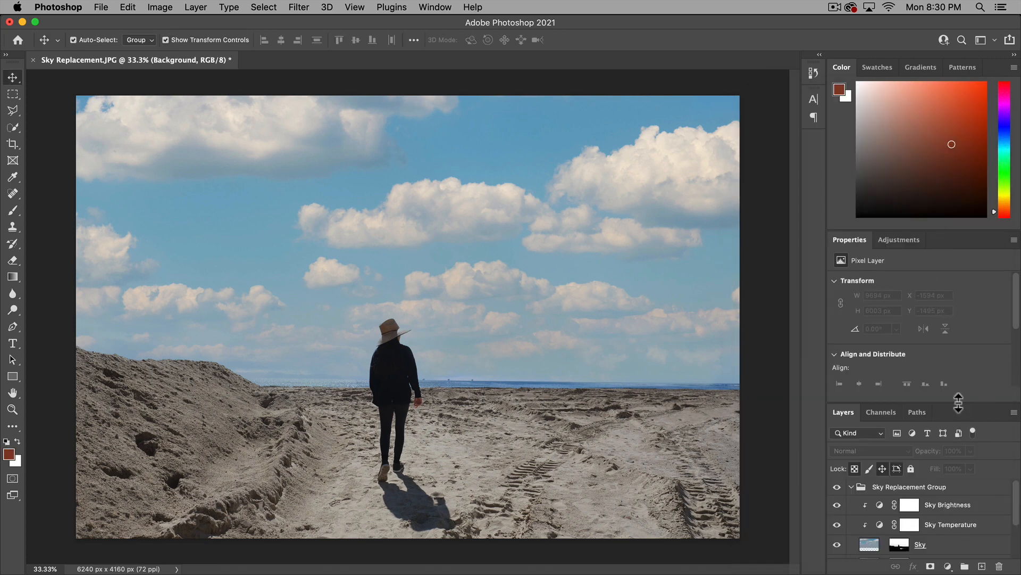
{"action": "left_click_drag", "start_coordinate": [959, 403], "coordinate": [964, 272]}
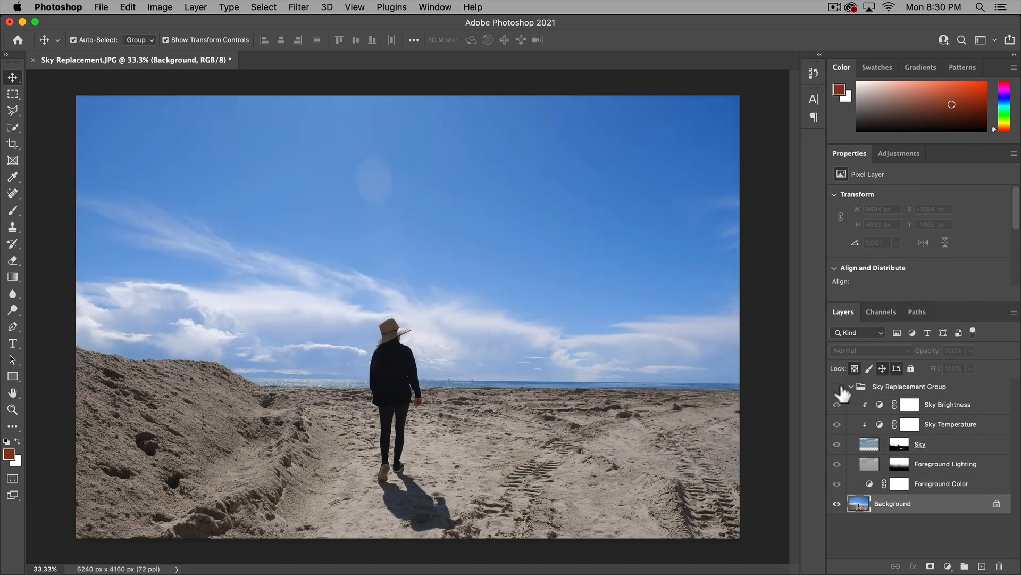
Compare the photo with the Sky Replacement Group and its individual layers hidden and shown, and collapse the group
{"action": "left_click", "coordinate": [838, 387]}
{"action": "left_click", "coordinate": [838, 388]}
{"action": "left_click", "coordinate": [838, 388]}
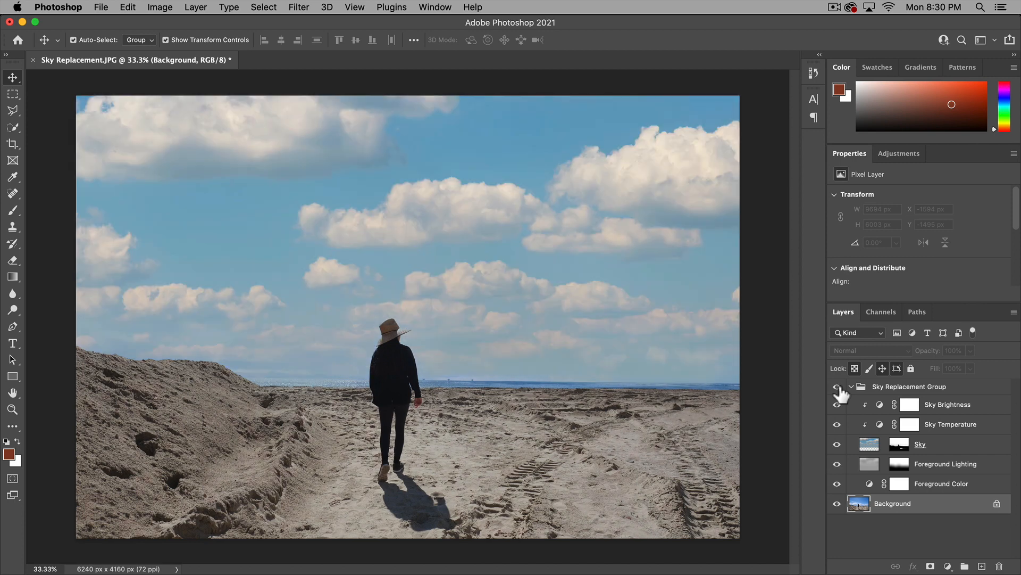
{"action": "left_click", "coordinate": [901, 484]}
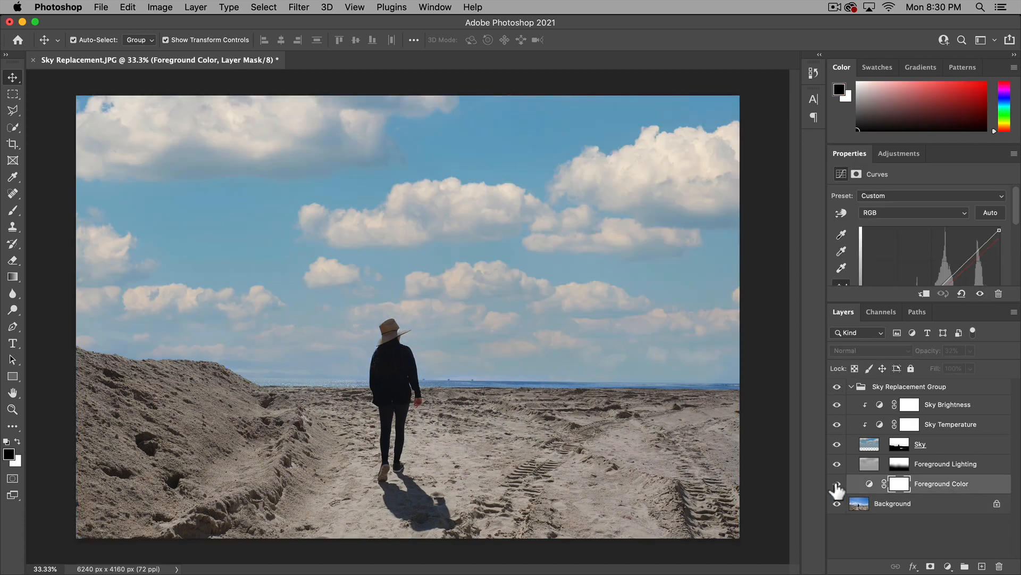
{"action": "left_click", "coordinate": [838, 467]}
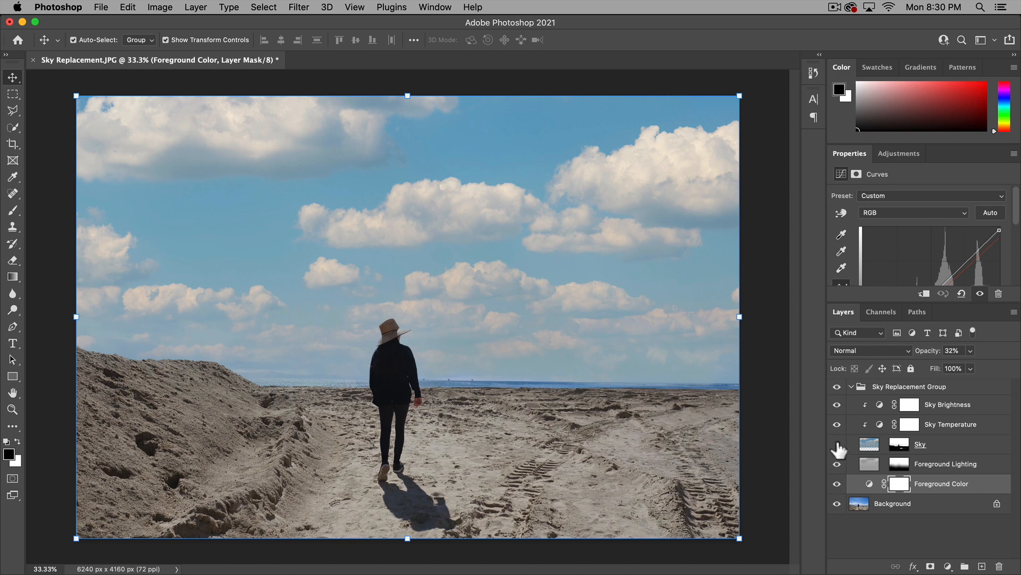
{"action": "left_click", "coordinate": [838, 444]}
{"action": "left_click", "coordinate": [837, 445]}
{"action": "left_click", "coordinate": [837, 424]}
{"action": "left_click", "coordinate": [850, 386]}
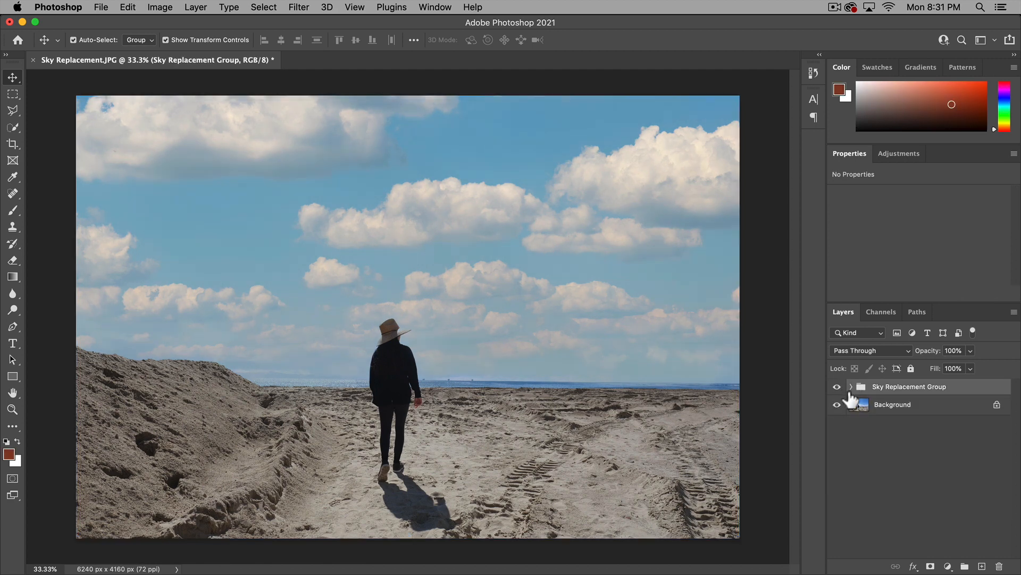
{"action": "left_click", "coordinate": [929, 473]}
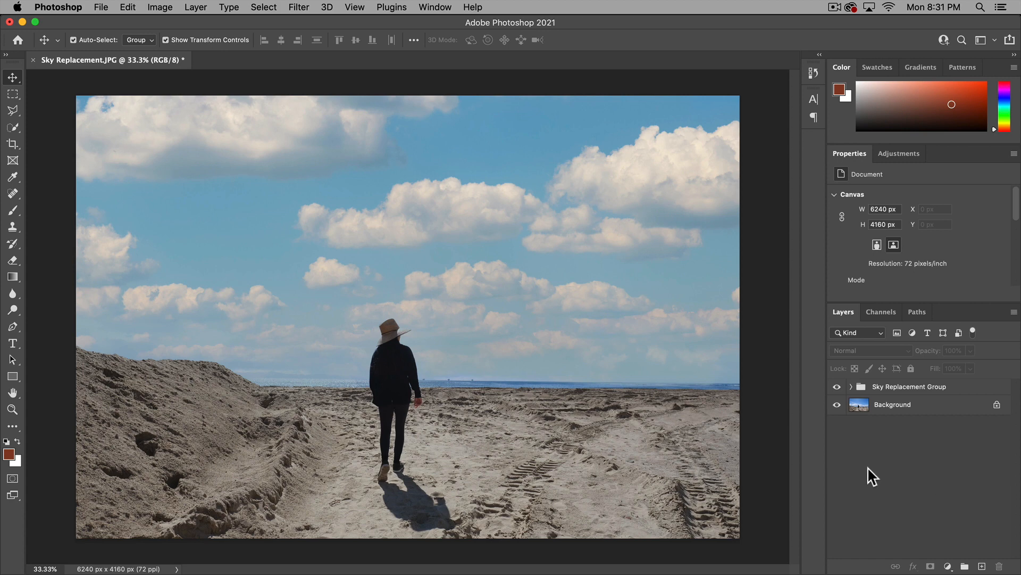